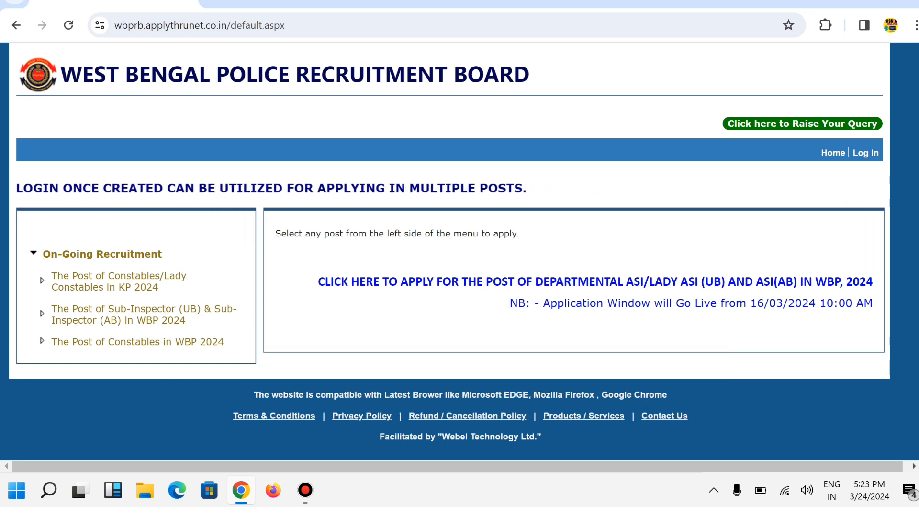
- Search Google for wbprb.applythrunet.co.in in a new browser tab and open the Online Application Registering System result
key(ctrl+t)
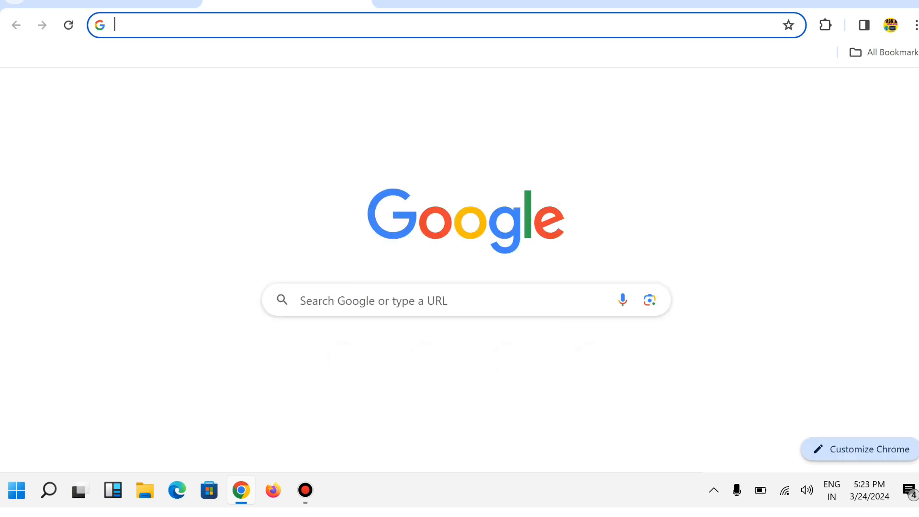
click(342, 369)
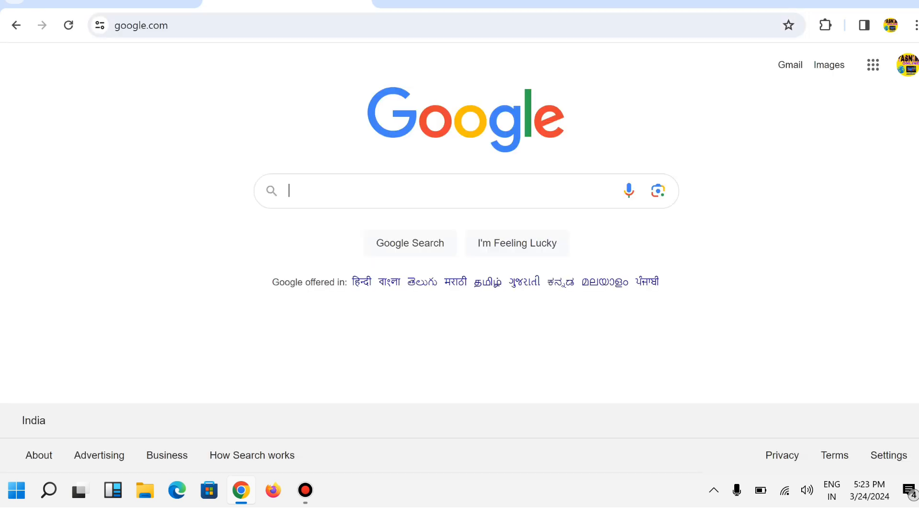
click(407, 190)
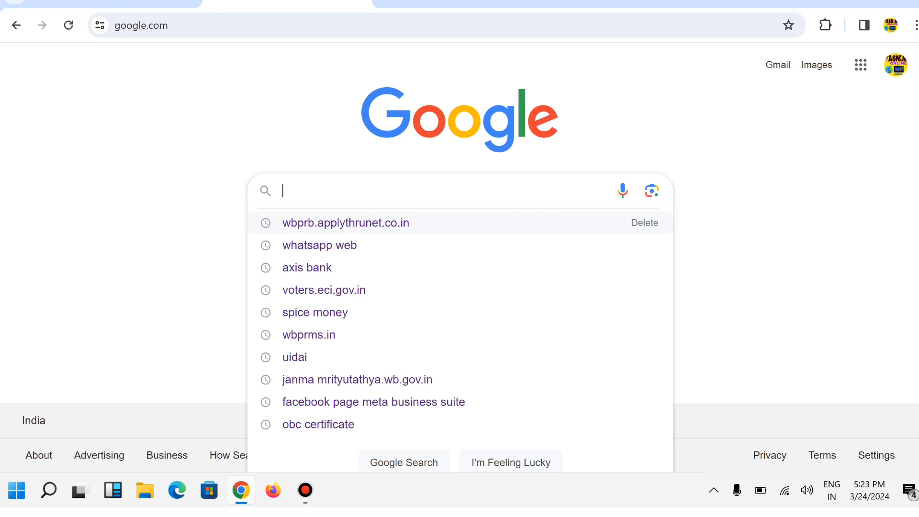
click(307, 223)
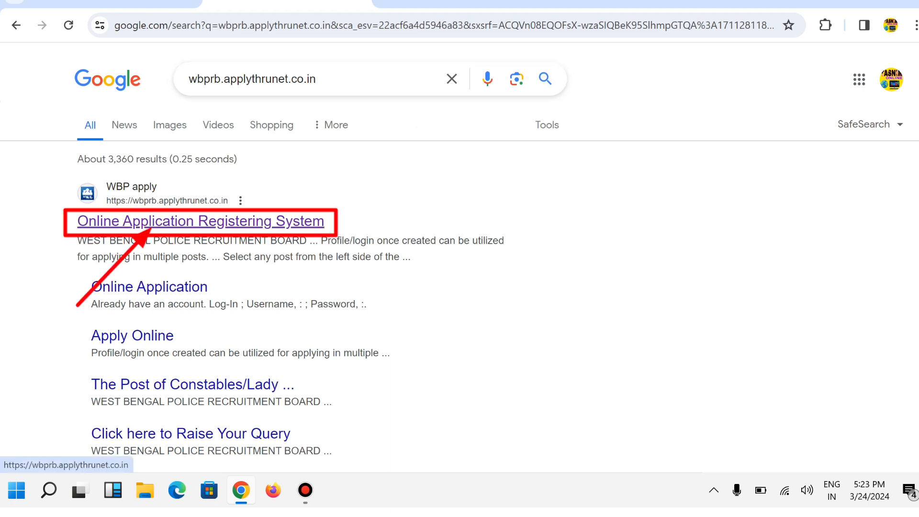
click(201, 221)
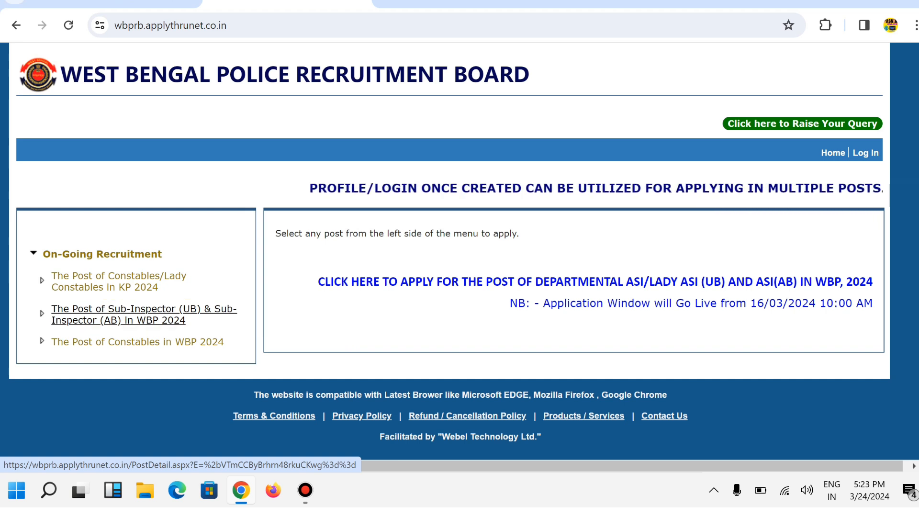
- Open the Sub-Inspector (UB) & Sub-Inspector (AB) in WBP 2024 post, check its application dates, and start the online application
click(144, 315)
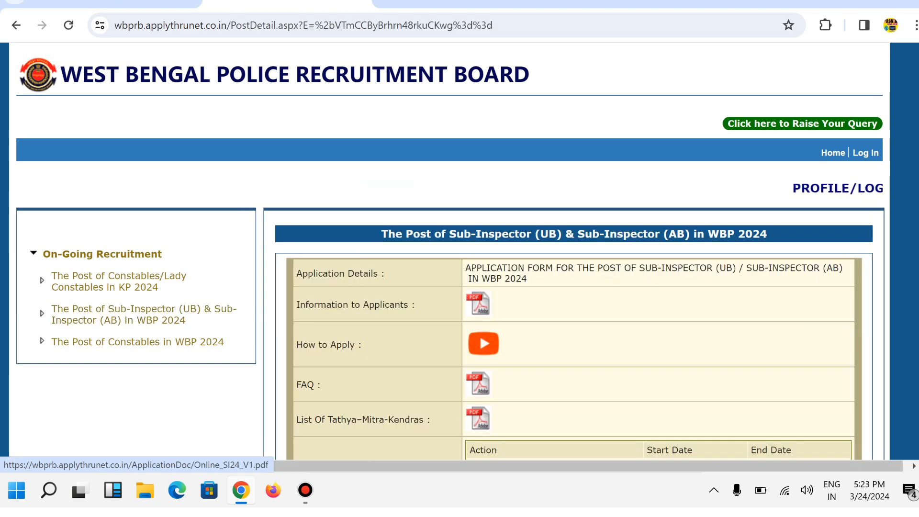
scroll(483, 270, down, 1)
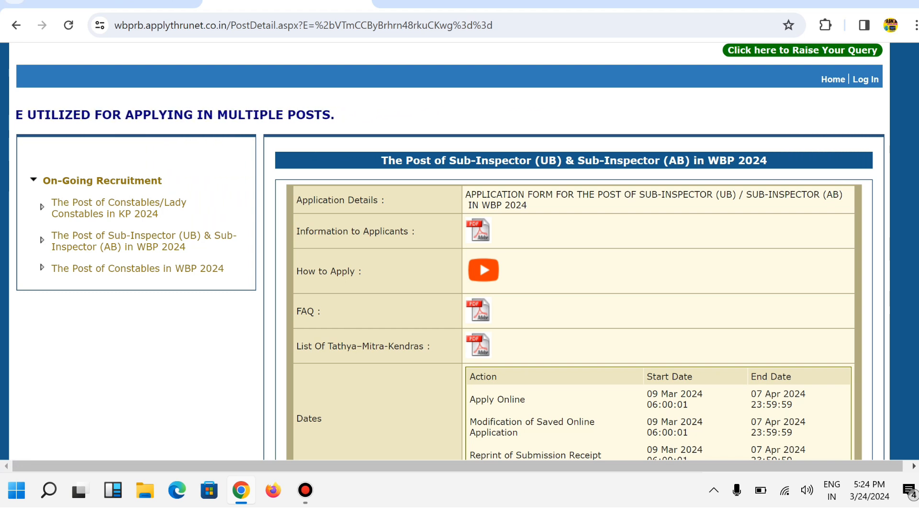
scroll(460, 249, down, 3)
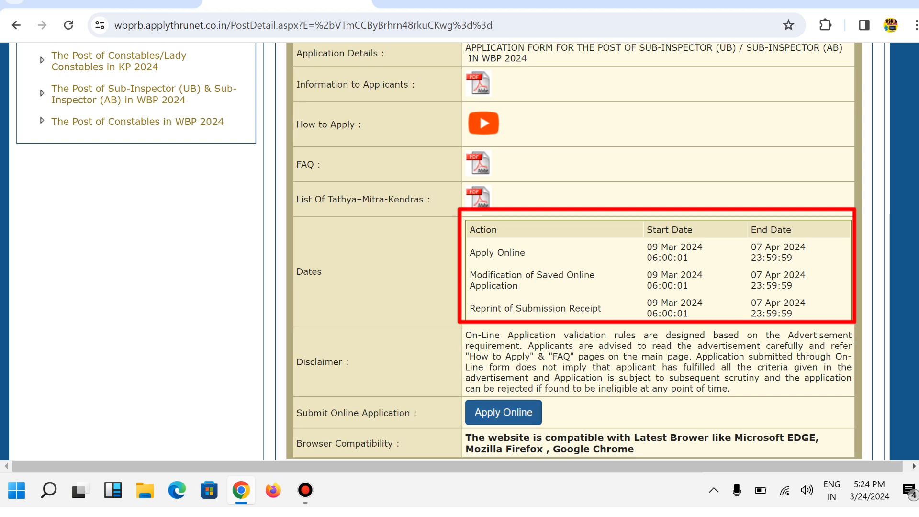
click(503, 412)
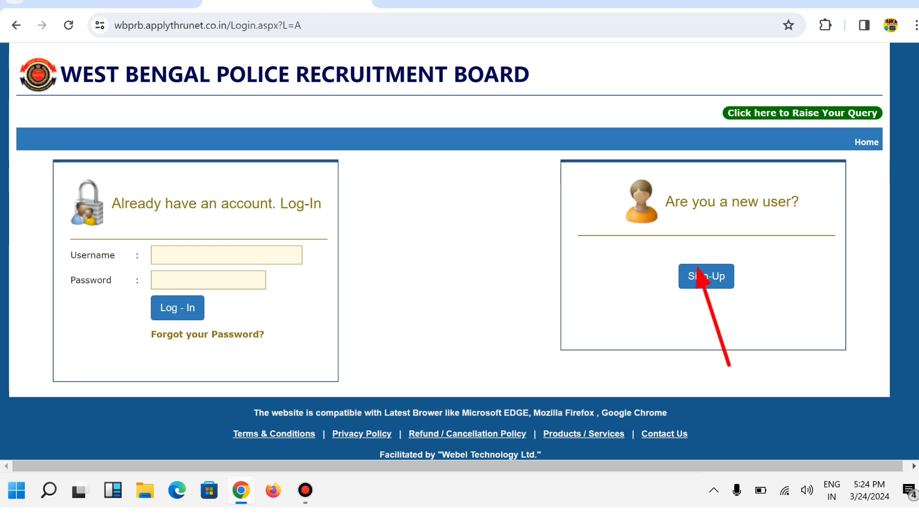
- Open the new applicant sign-up form and examine its name, email, mobile, user name and password fields
click(703, 276)
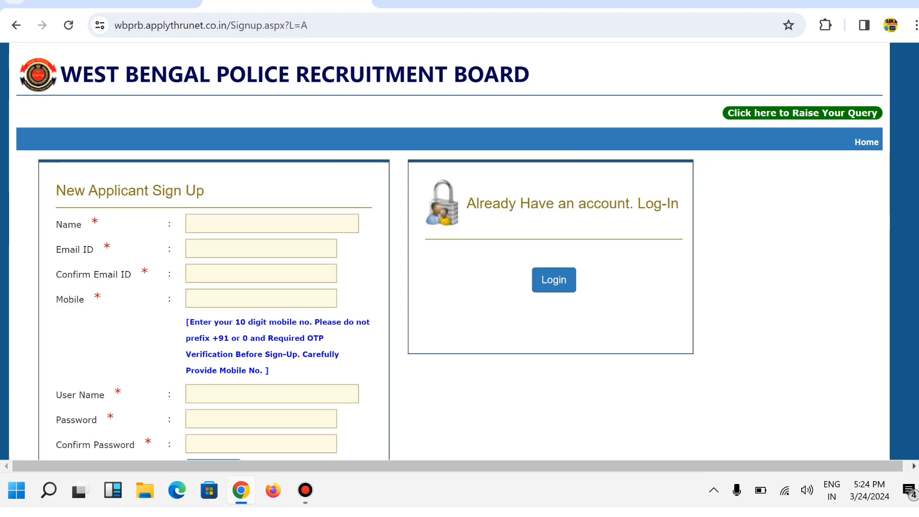
scroll(268, 215, down, 2)
click(261, 175)
click(272, 150)
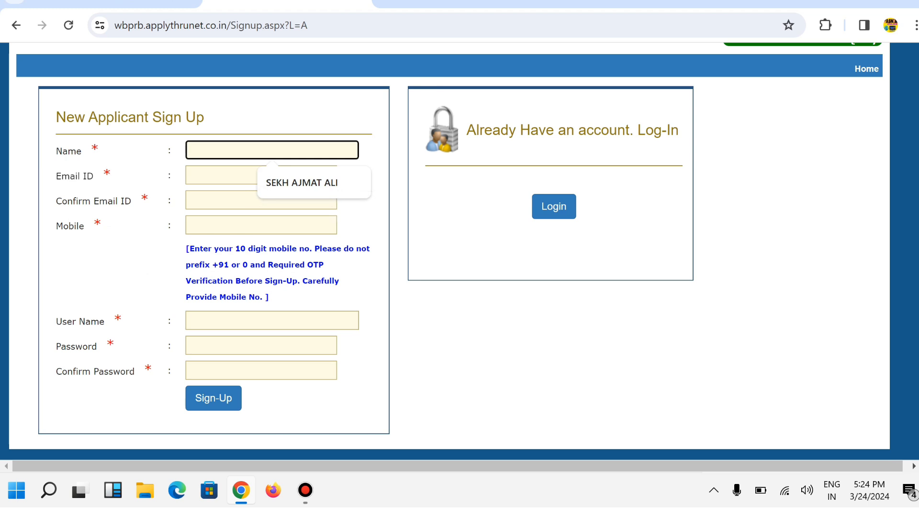
click(261, 175)
click(218, 200)
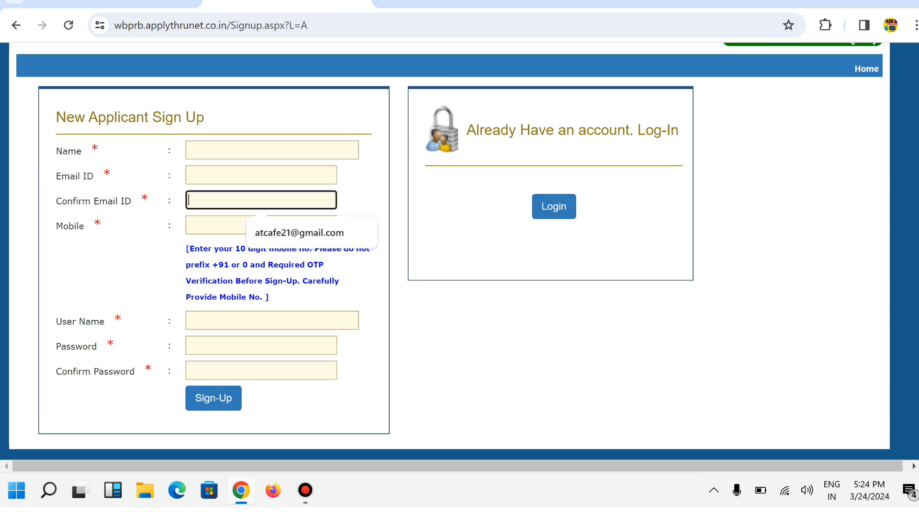
click(218, 224)
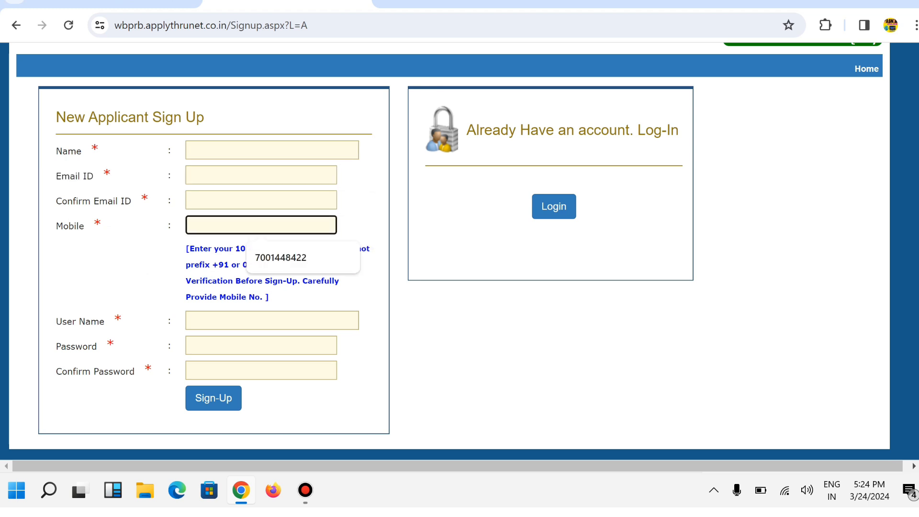
click(239, 320)
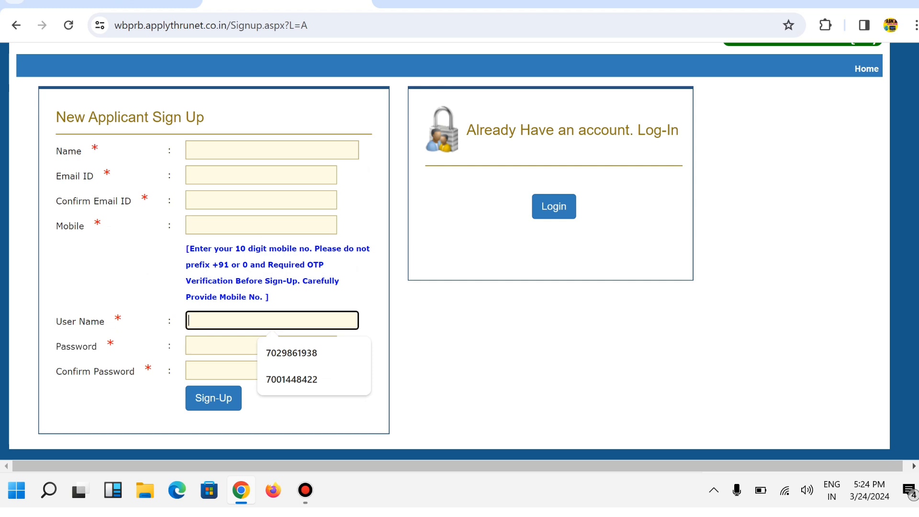
click(220, 345)
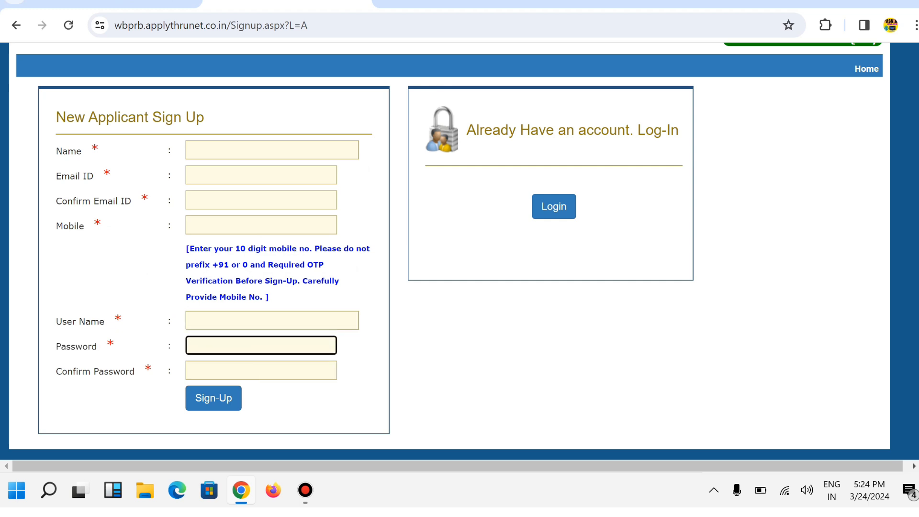
click(220, 370)
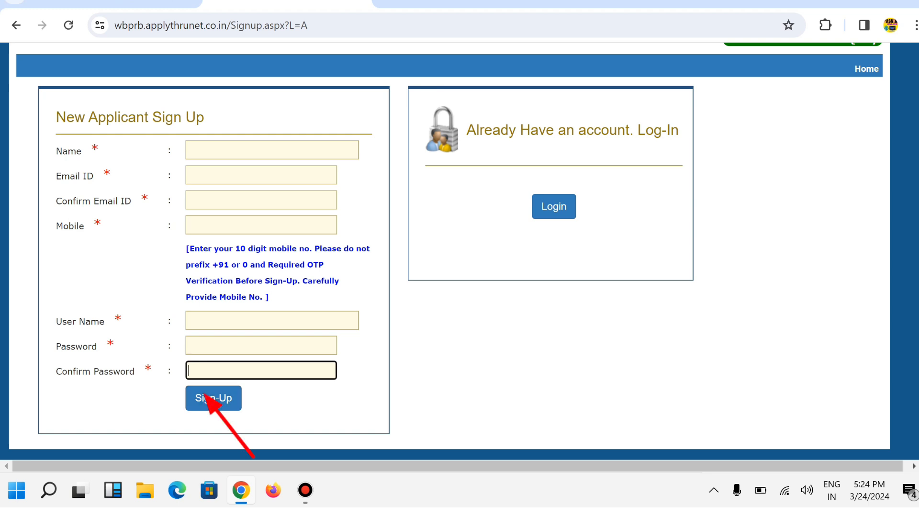
click(213, 398)
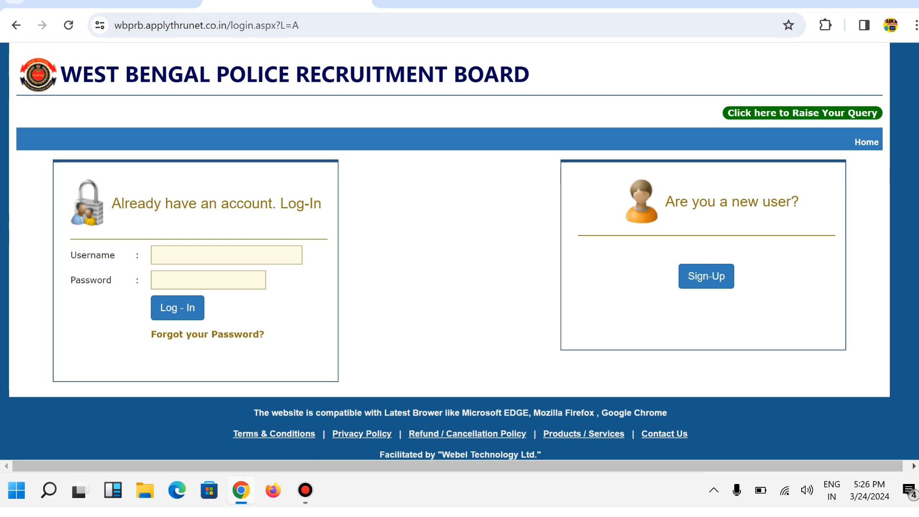
- Log in to the existing applicant account with its username and account password, and acknowledge the login message
click(225, 255)
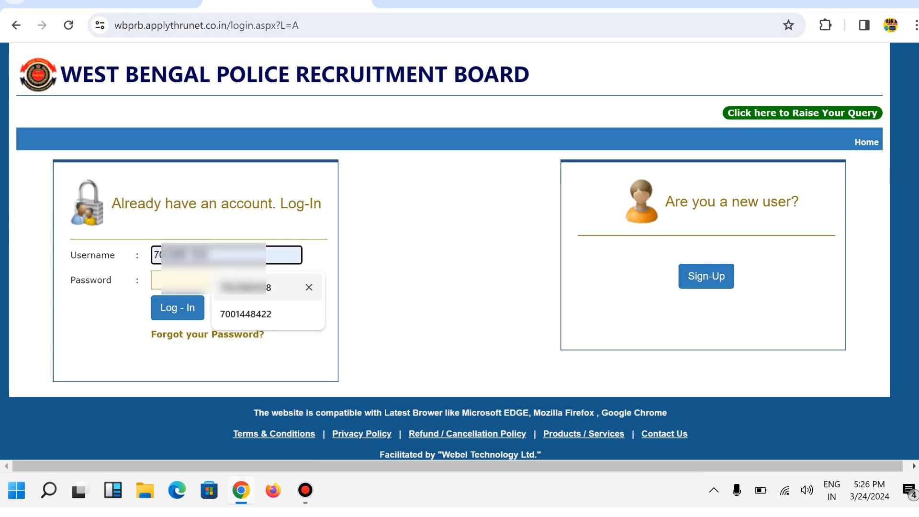
click(245, 287)
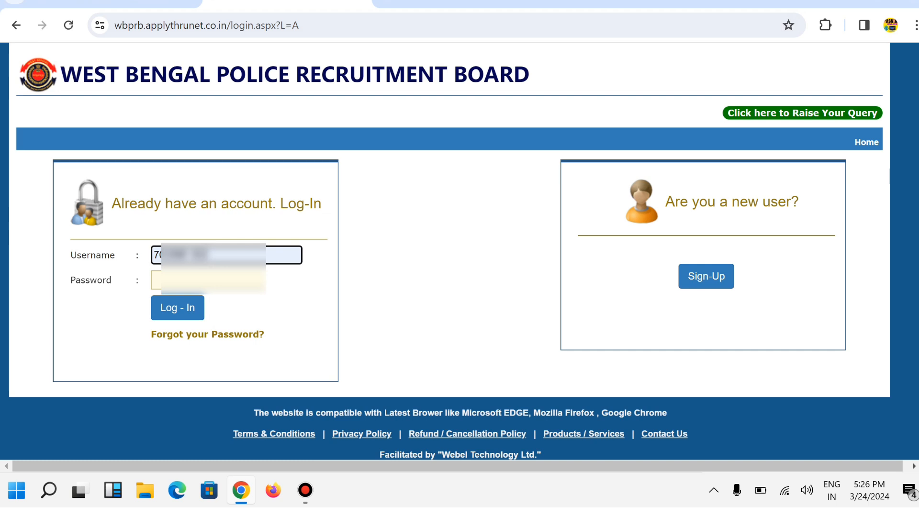
click(208, 280)
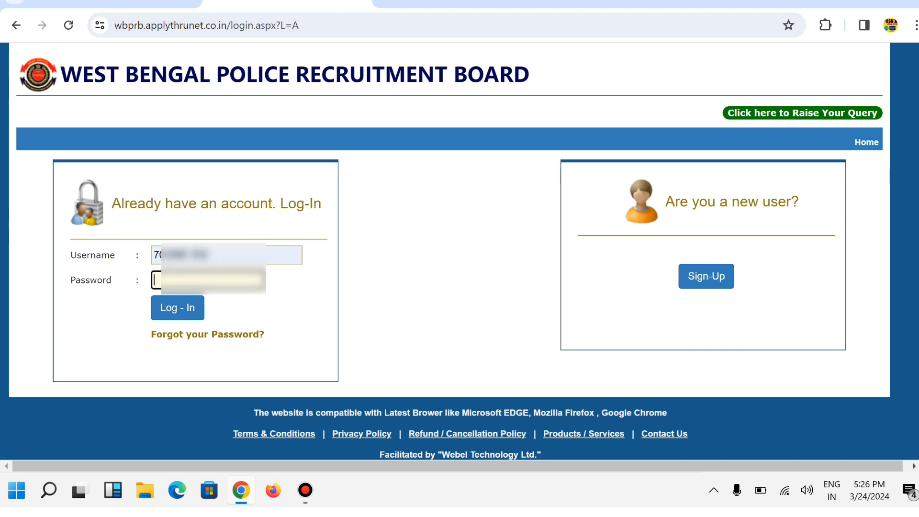
text(••••••)
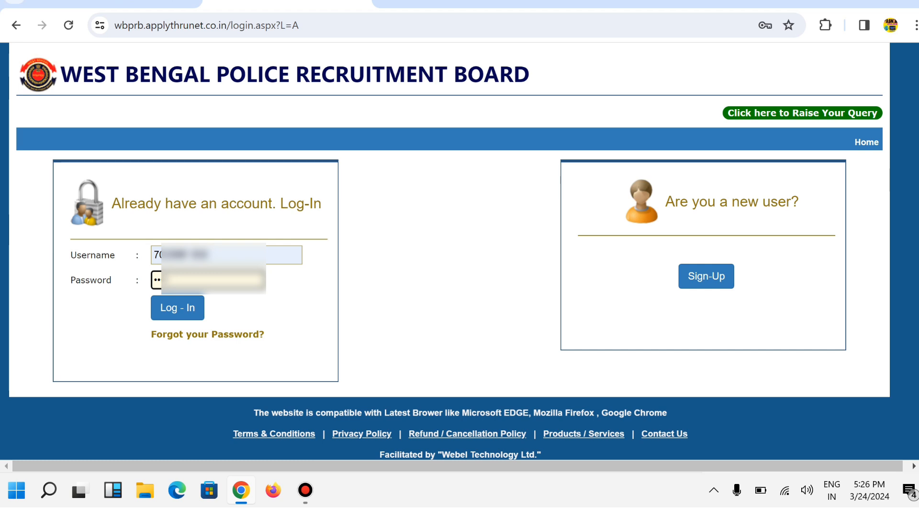
text(•••••)
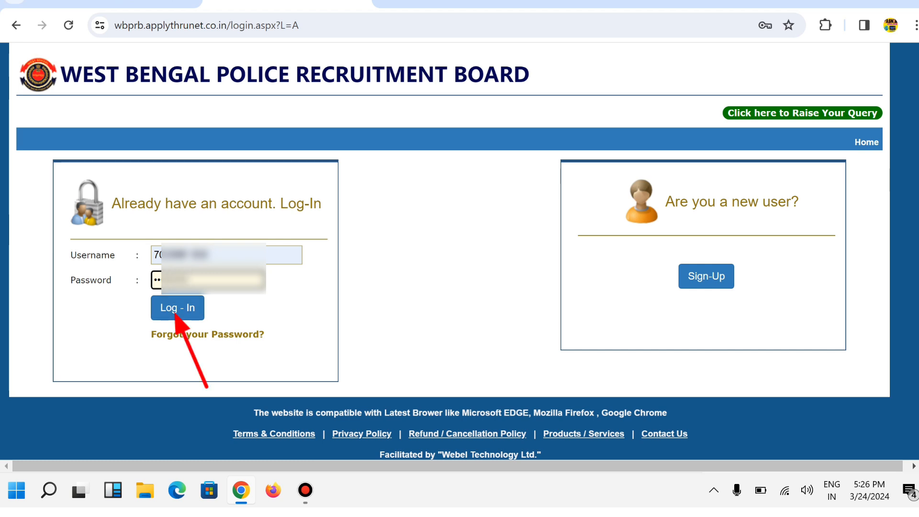
click(178, 308)
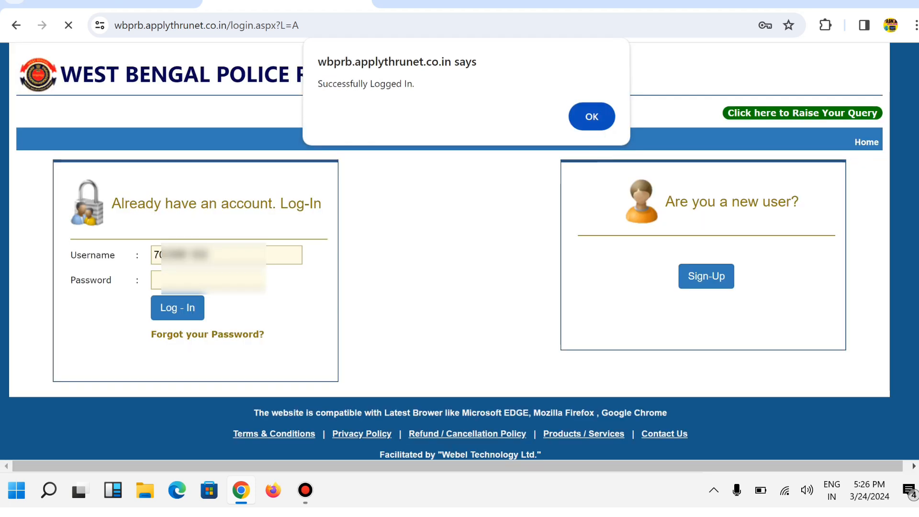
click(592, 118)
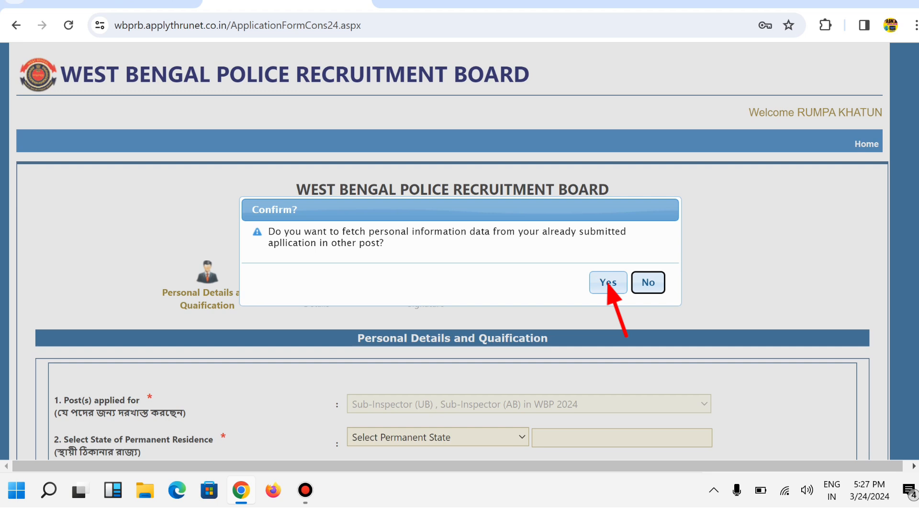
- Fetch the personal information from the already submitted application and set the post option to Sub-Inspector UB
click(608, 283)
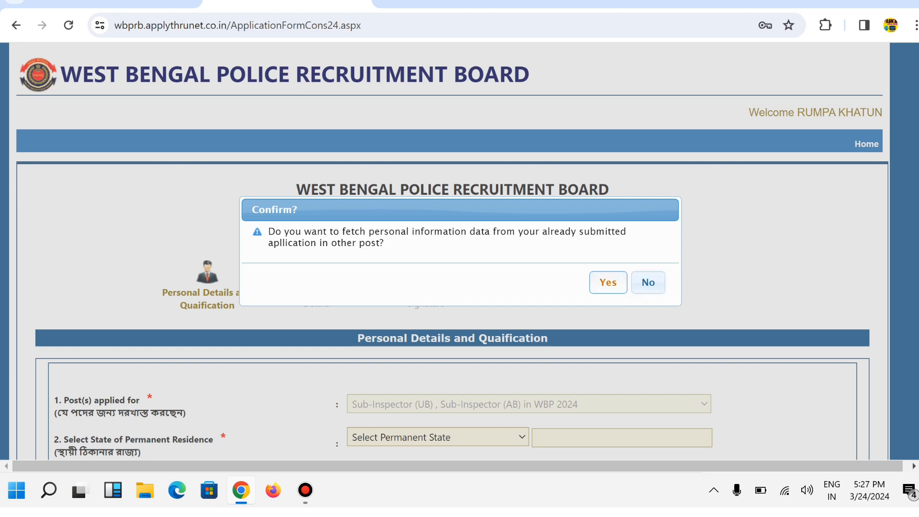
scroll(452, 251, down, 1)
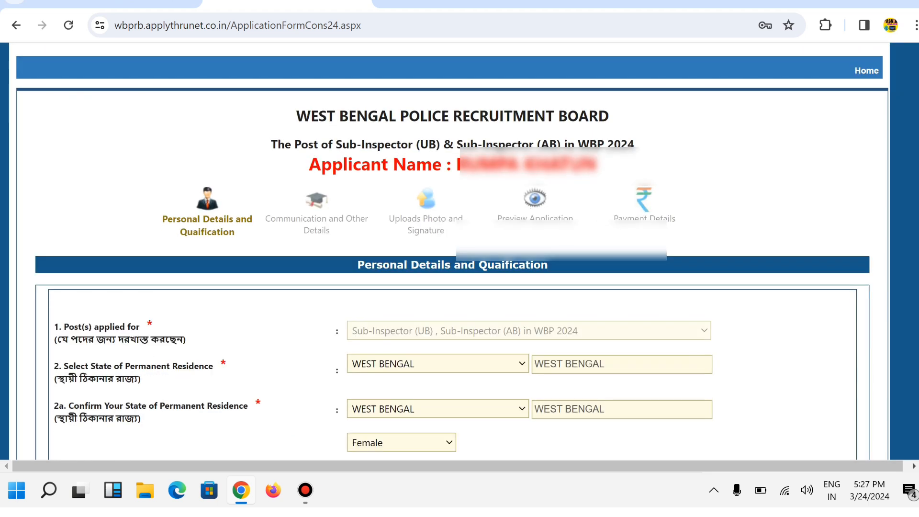
scroll(449, 251, down, 1)
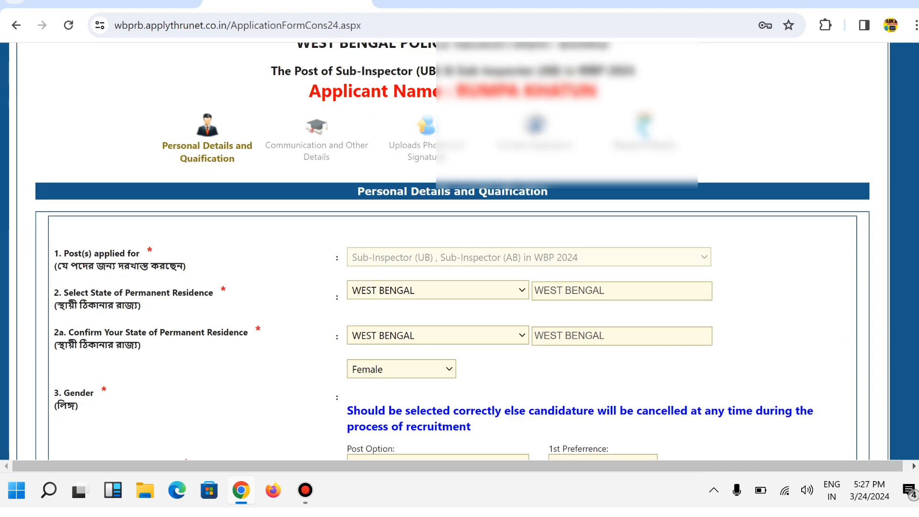
scroll(452, 249, down, 2)
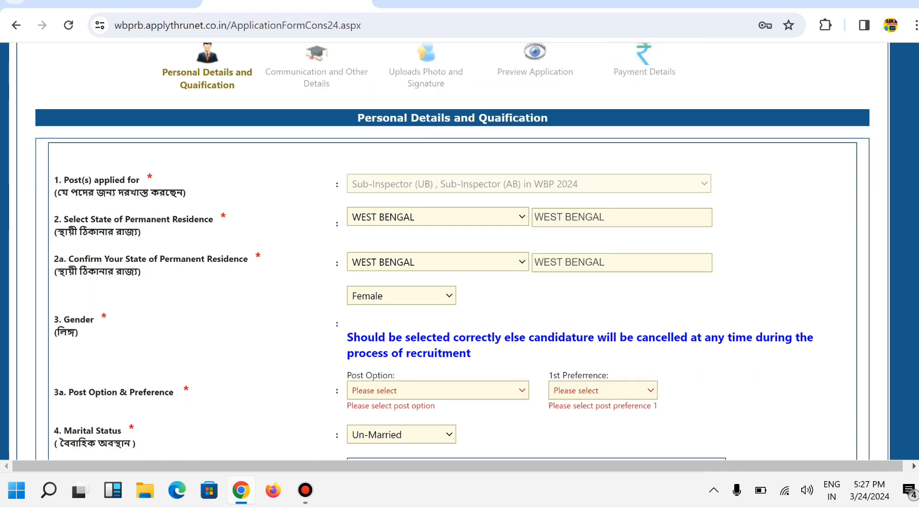
scroll(452, 249, down, 2)
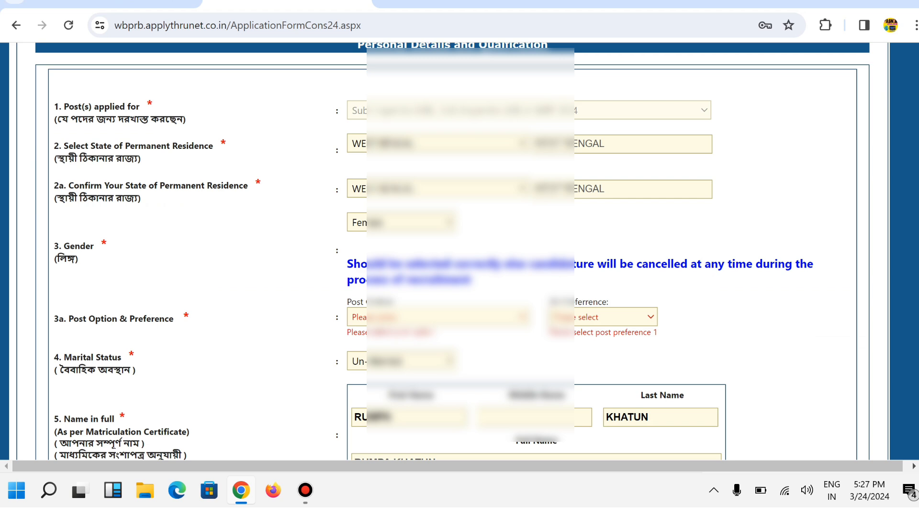
click(478, 316)
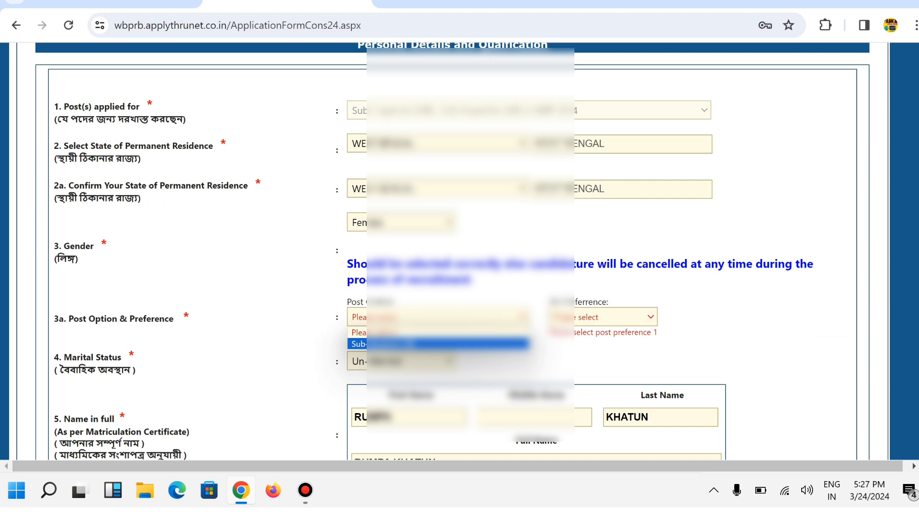
click(448, 344)
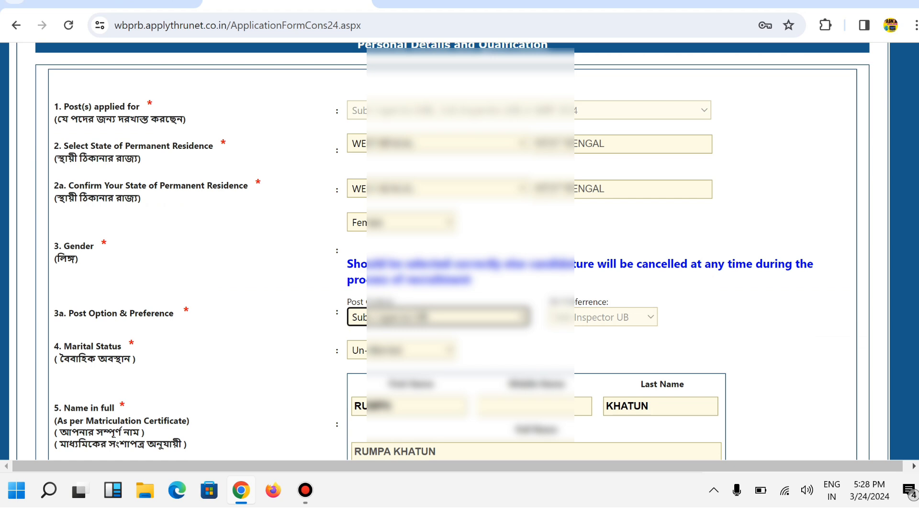
- Review the marital status choices and the fetched name, parents' names, category, EWS and departmental employee entries
scroll(459, 249, down, 2)
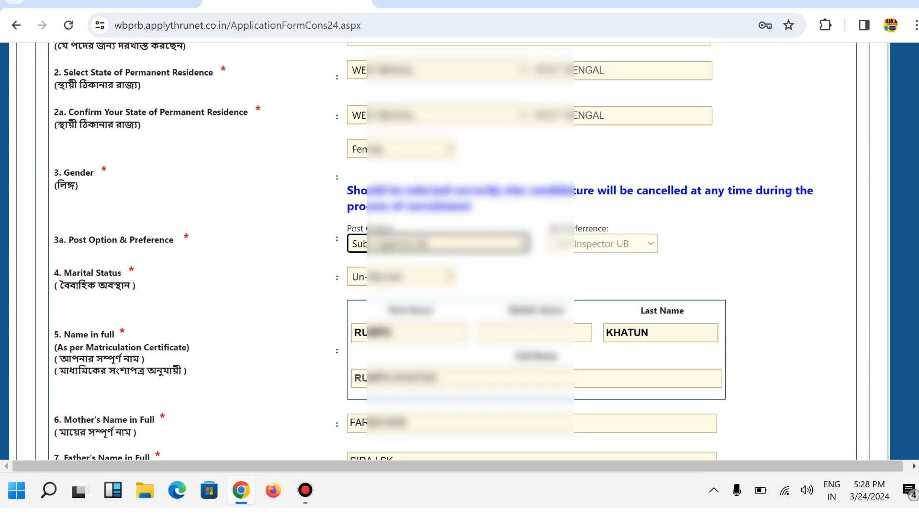
scroll(460, 249, down, 4)
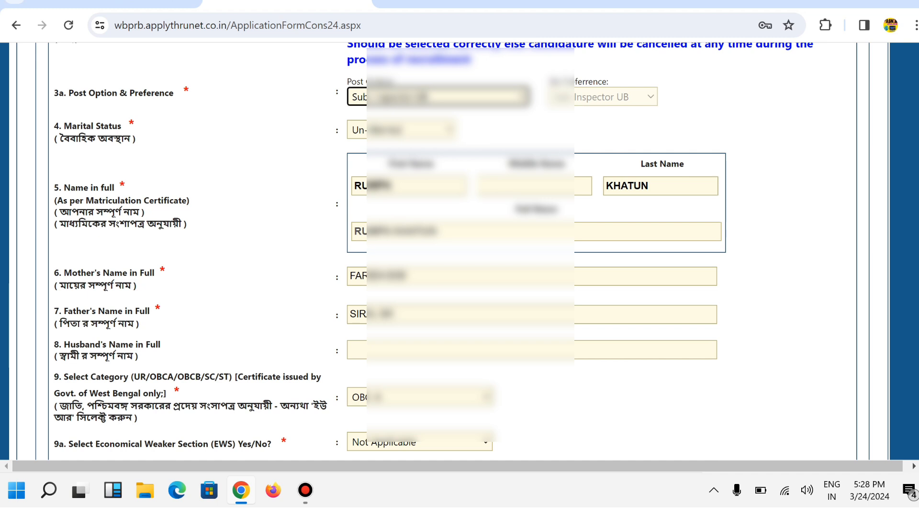
click(402, 129)
click(401, 160)
click(526, 134)
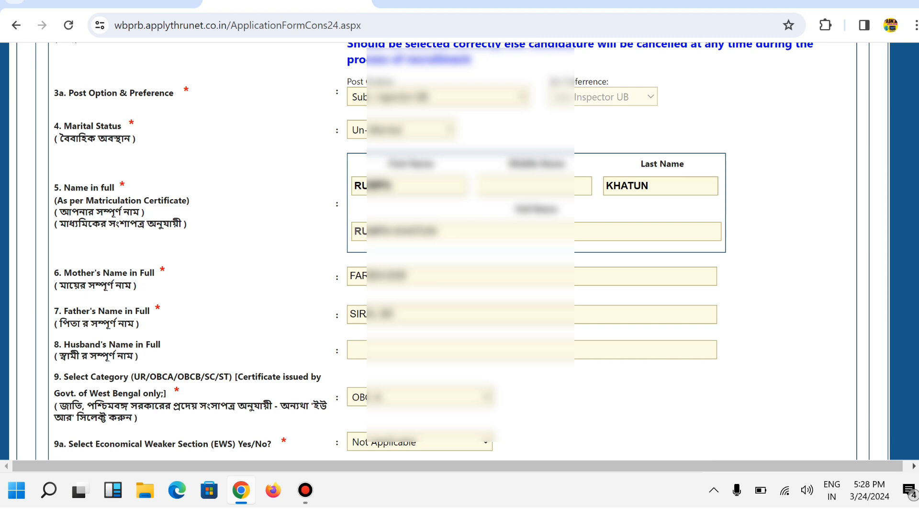
scroll(460, 248, down, 2)
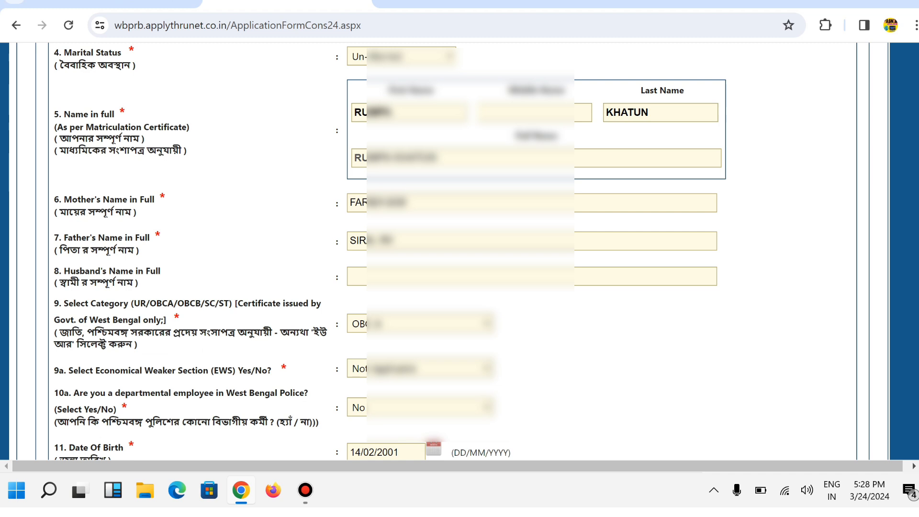
- Review the category choices, date of birth, age, mobile number, graduate qualification and the Madhyamik and Higher Secondary entries of the personal details form
scroll(459, 249, down, 2)
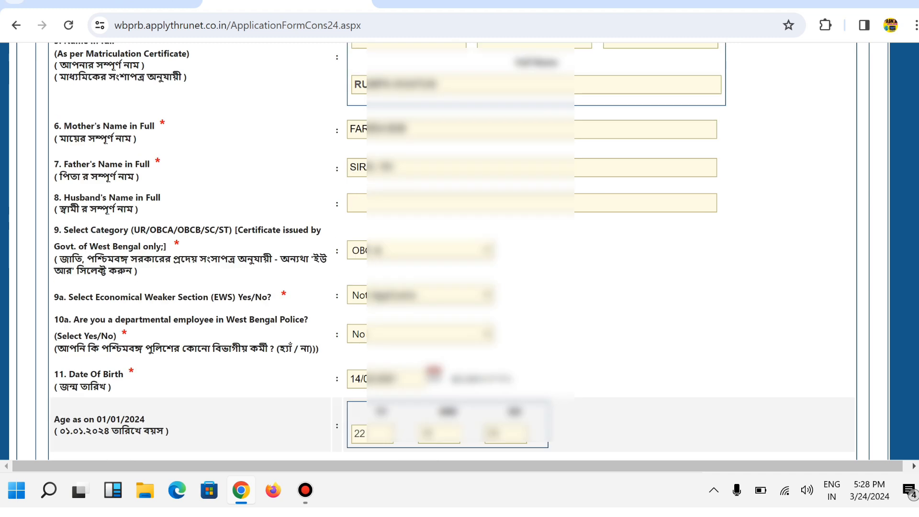
click(426, 250)
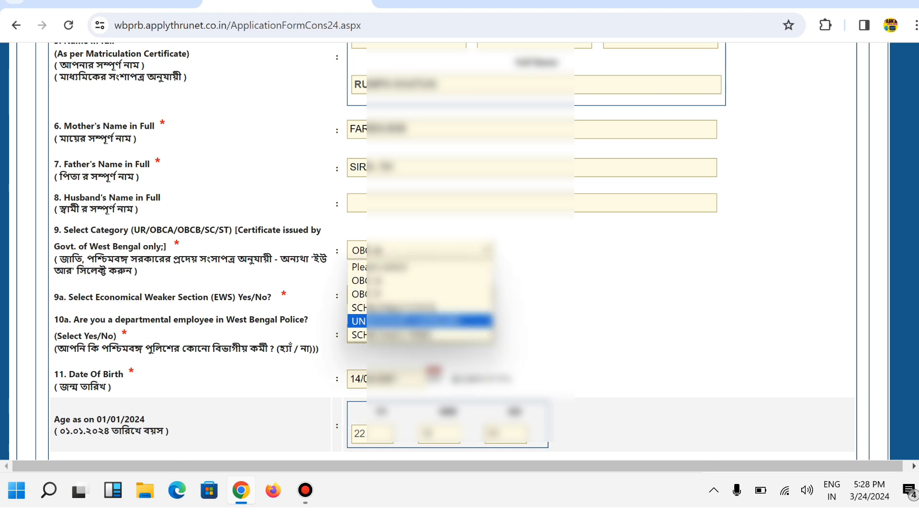
click(539, 306)
scroll(538, 306, down, 1)
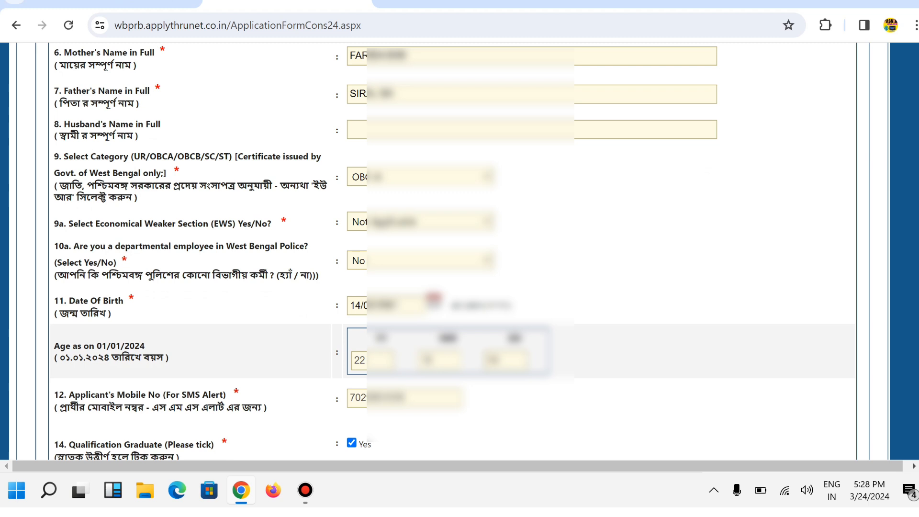
scroll(454, 248, down, 2)
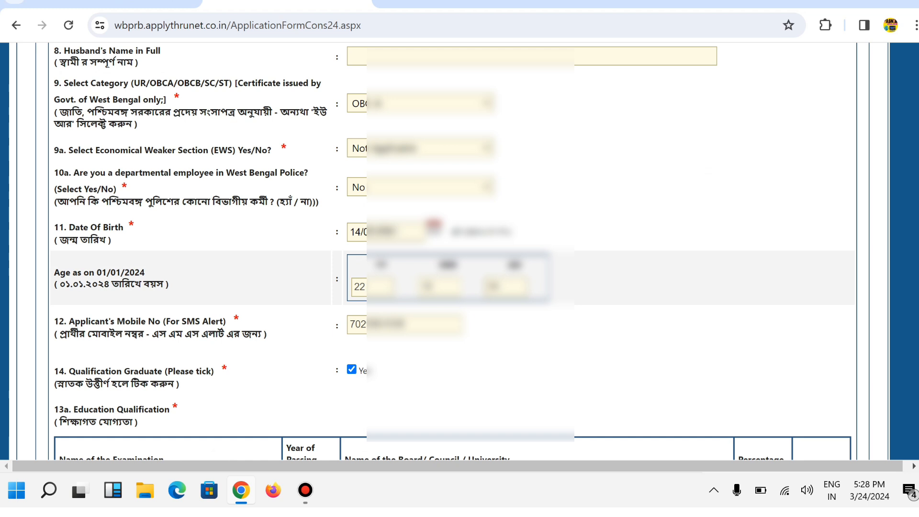
scroll(455, 249, down, 2)
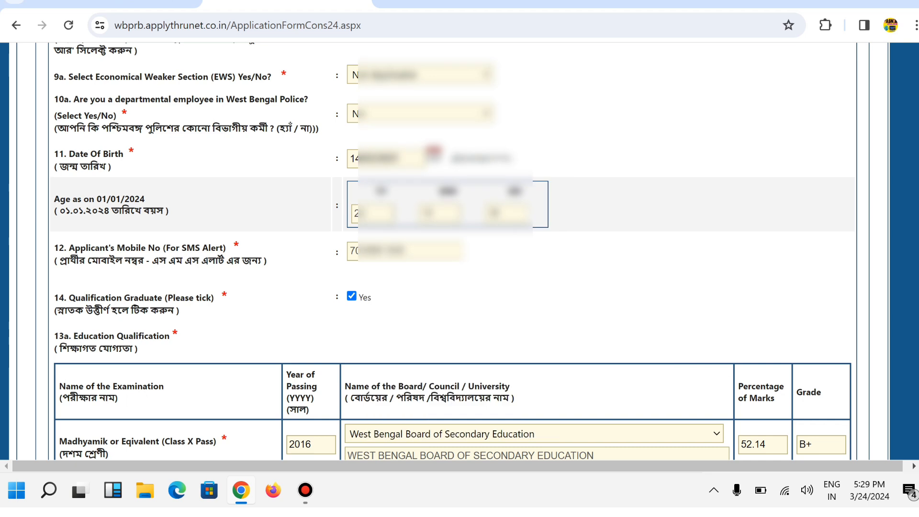
scroll(455, 249, down, 2)
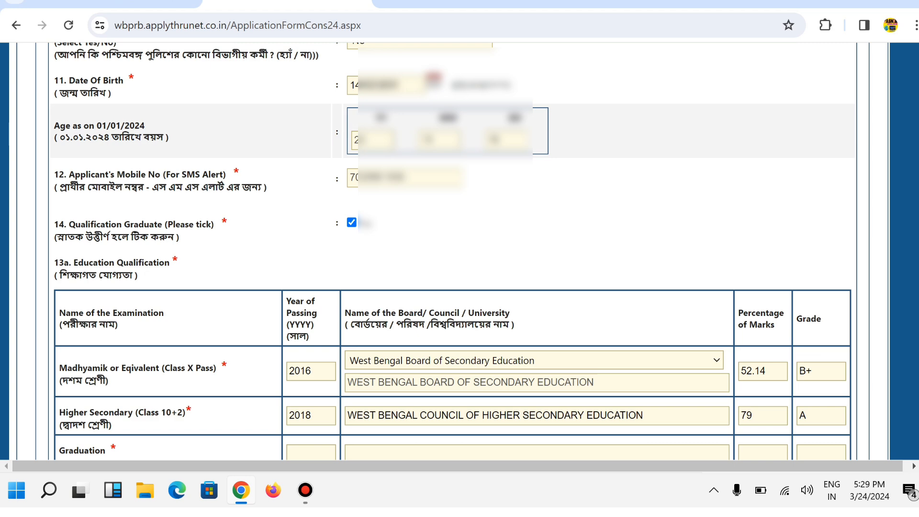
scroll(455, 248, down, 2)
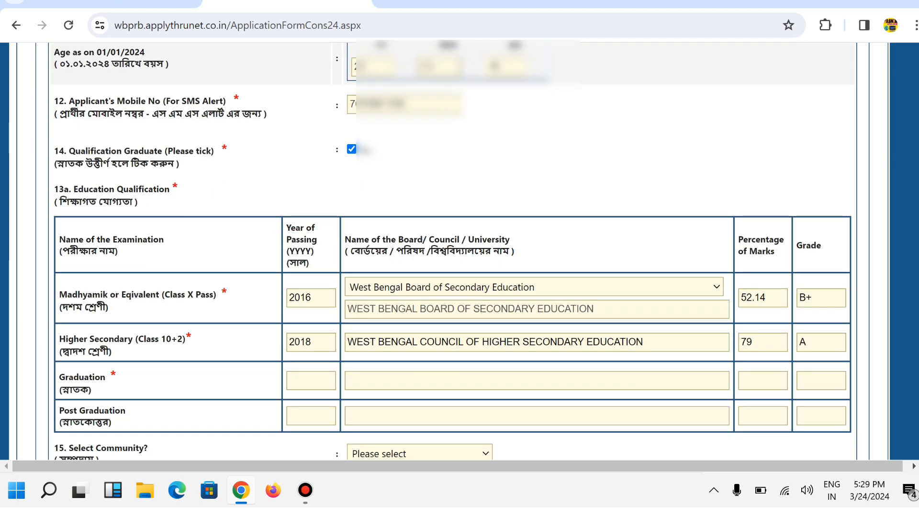
scroll(454, 249, down, 2)
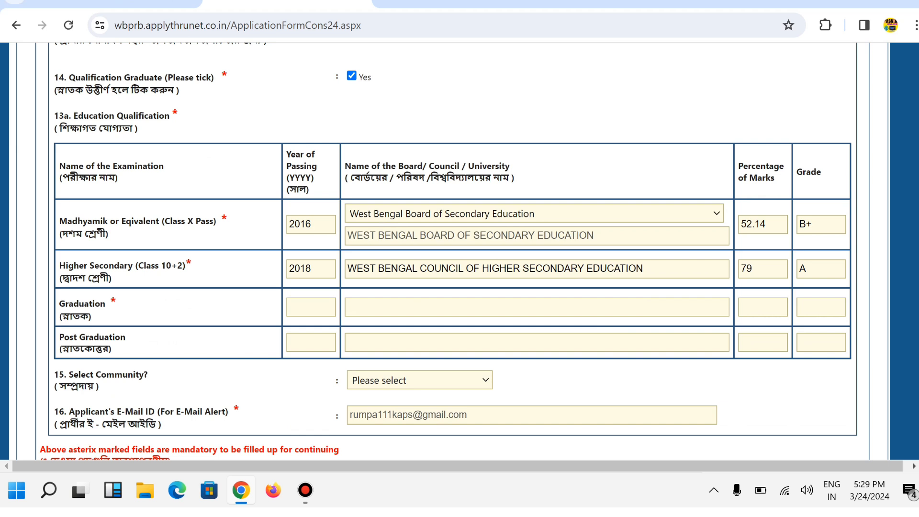
click(313, 224)
scroll(448, 251, down, 2)
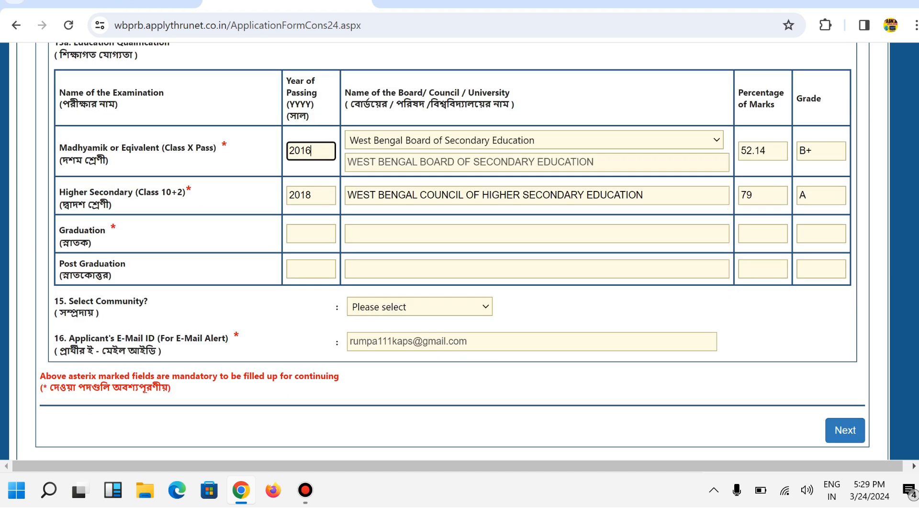
- Fill the Graduation row with 2021 as the year of passing and THE UNIVERSITY OF BURDWAN as the university
click(312, 233)
click(311, 233)
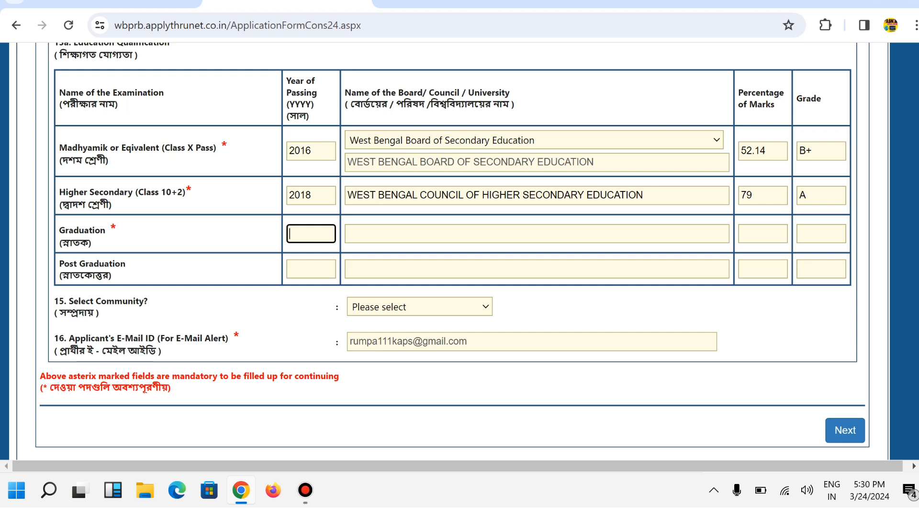
text(2021)
click(430, 234)
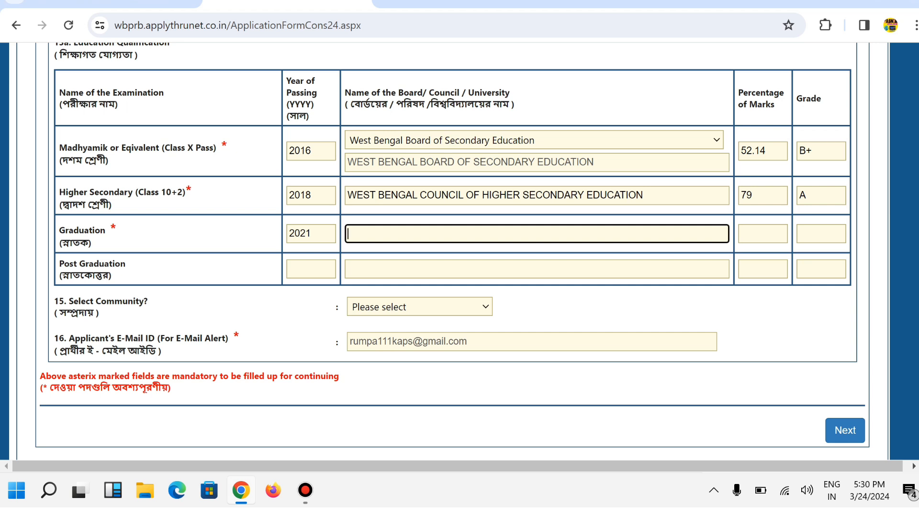
text(THE UNIVERSITY )
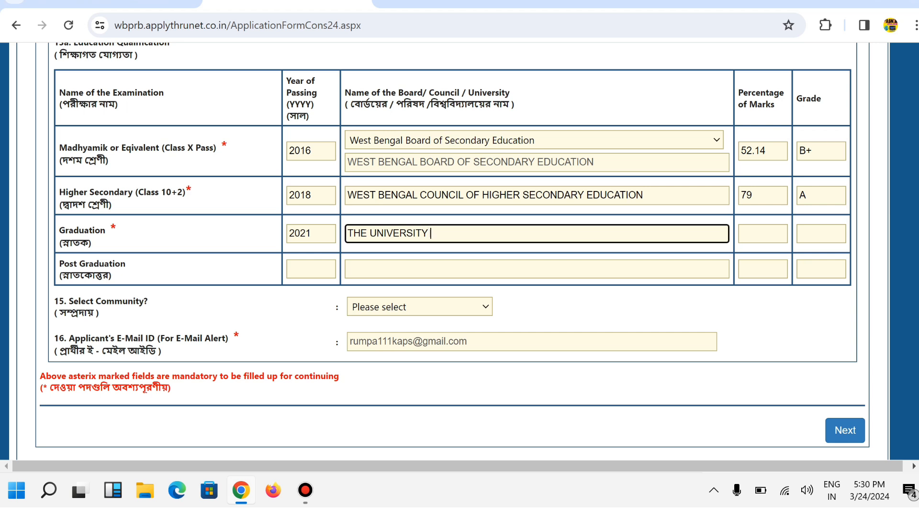
text(OF BURDWAN)
key(Tab)
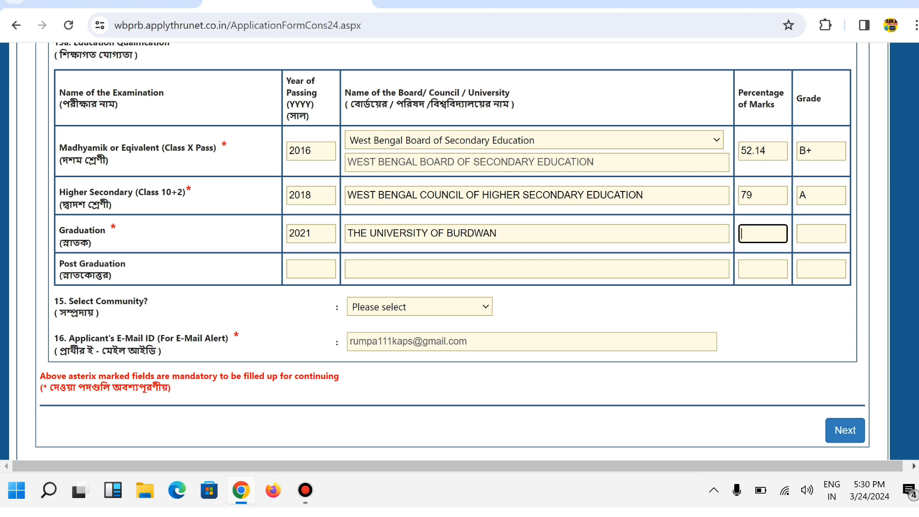
- Enter 70.20 as the Graduation percentage of marks and A as the grade
text(70.20)
key(Tab)
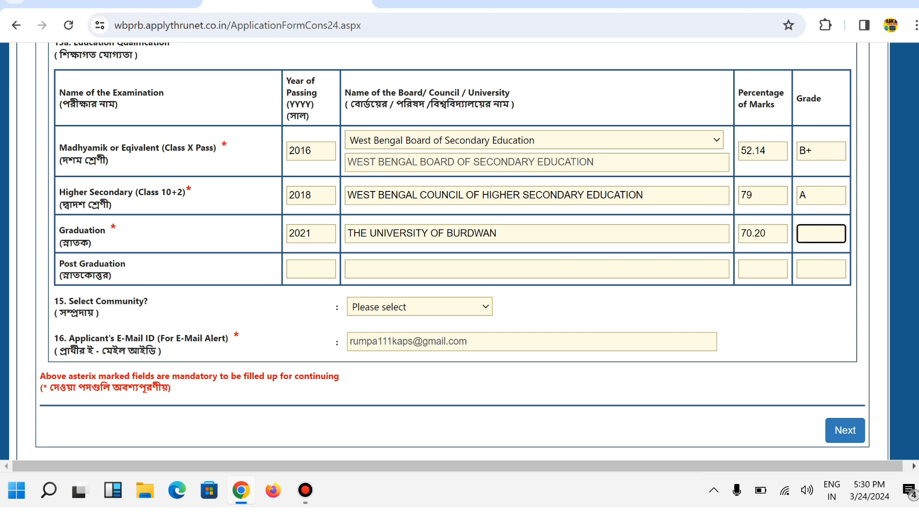
key(alt+Tab)
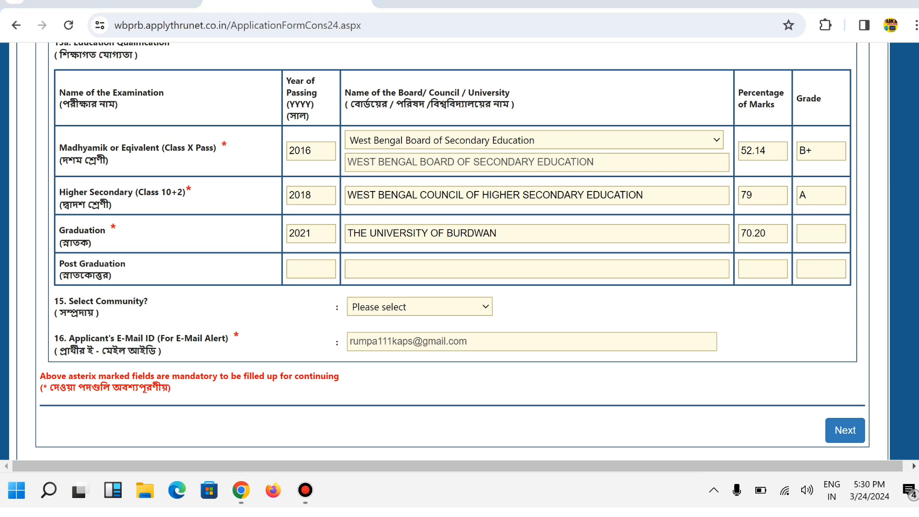
key(alt+Tab)
text(A)
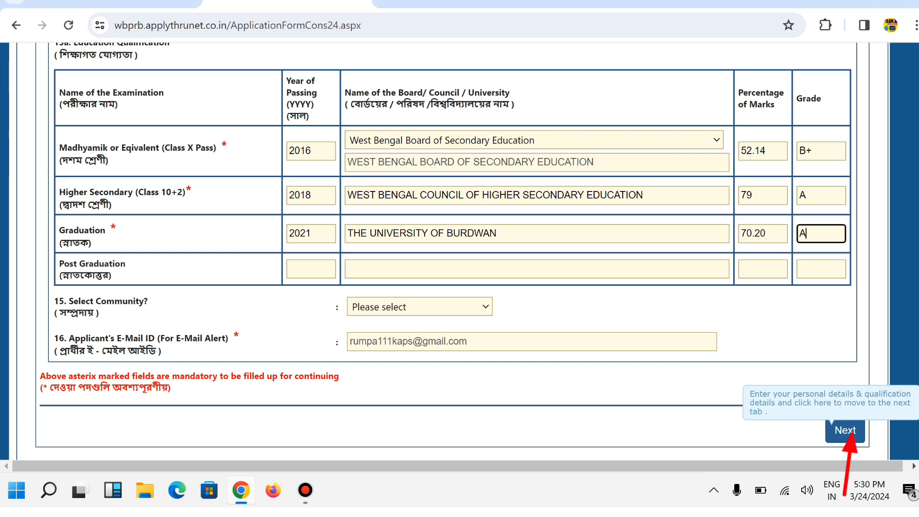
- Submit the personal and qualification details, check the confirmation summary, and agree to continue to the communication details
click(845, 431)
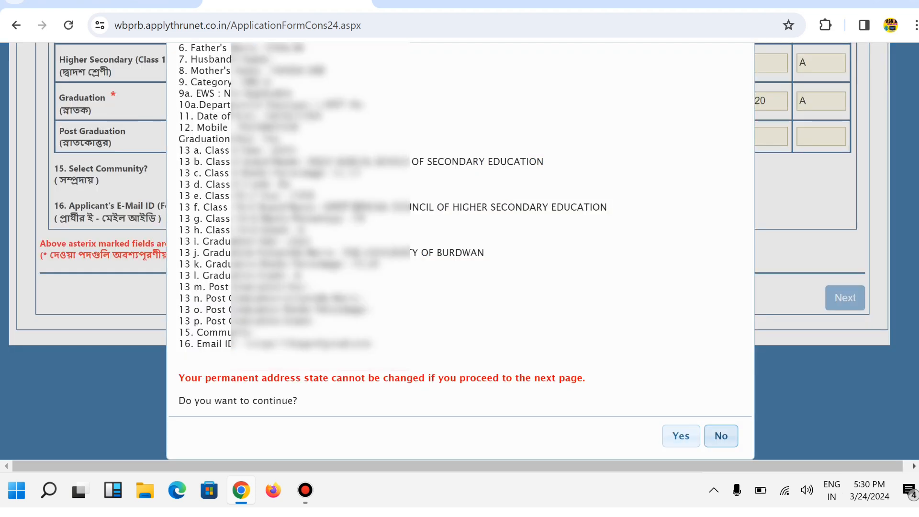
scroll(459, 250, up, 2)
scroll(459, 251, up, 1)
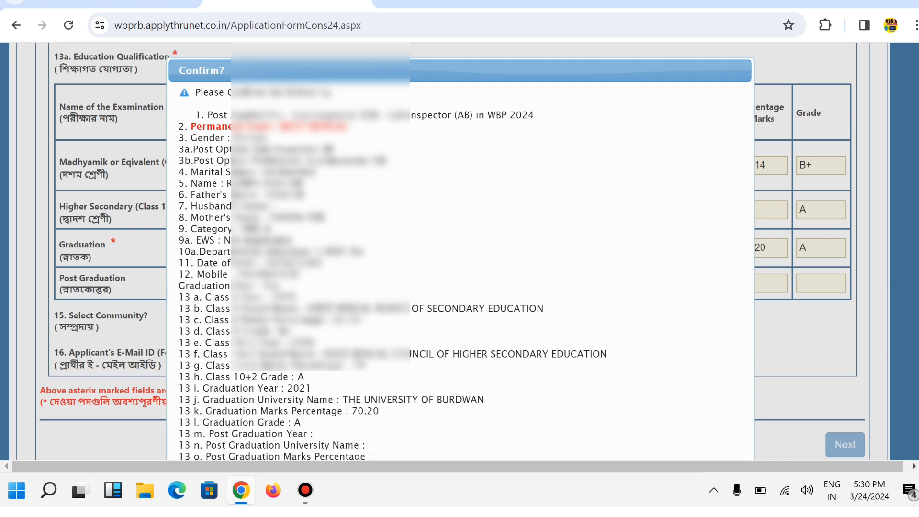
scroll(459, 250, down, 2)
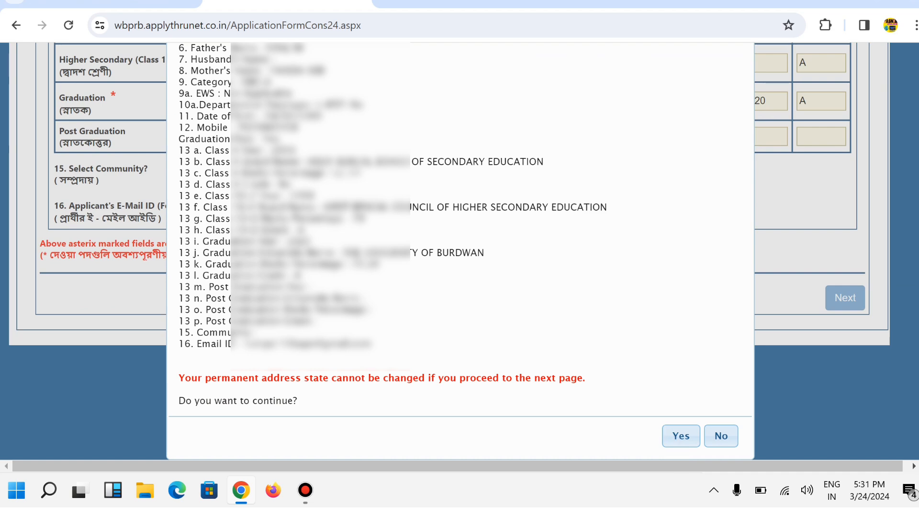
click(681, 436)
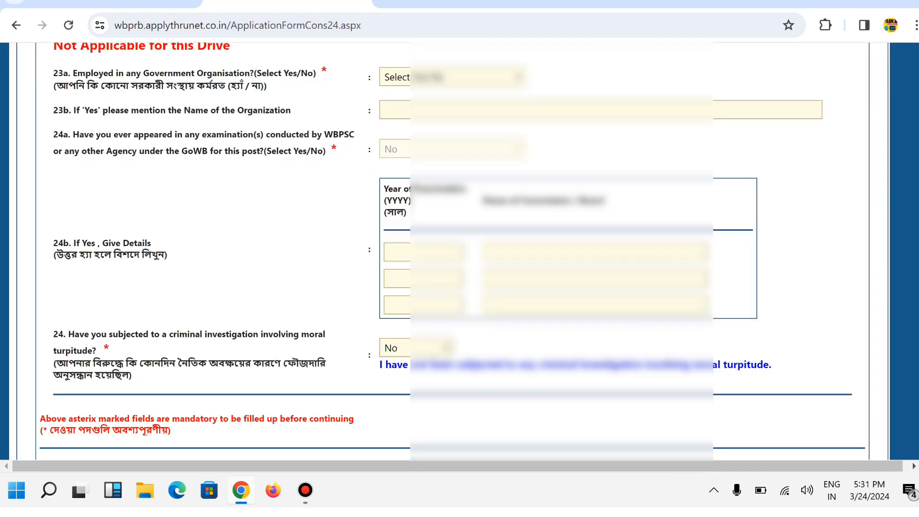
- Review the fetched permanent address fields, the same-as-permanent-address option and the mailing address fields
scroll(460, 251, up, 5)
scroll(460, 251, up, 15)
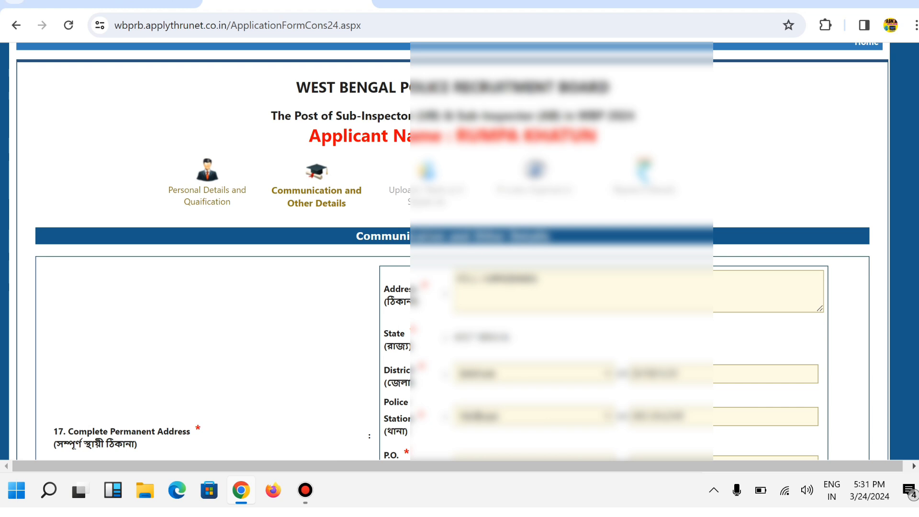
scroll(459, 251, down, 2)
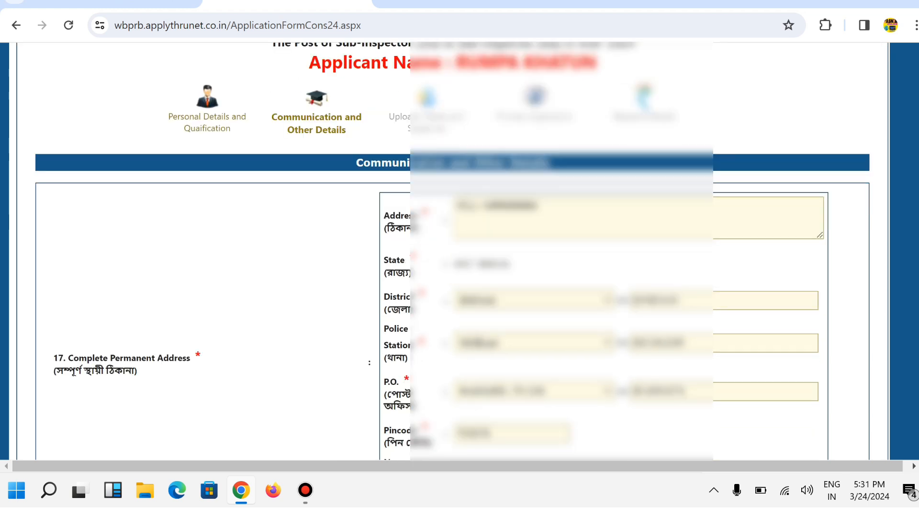
click(538, 205)
scroll(452, 251, down, 1)
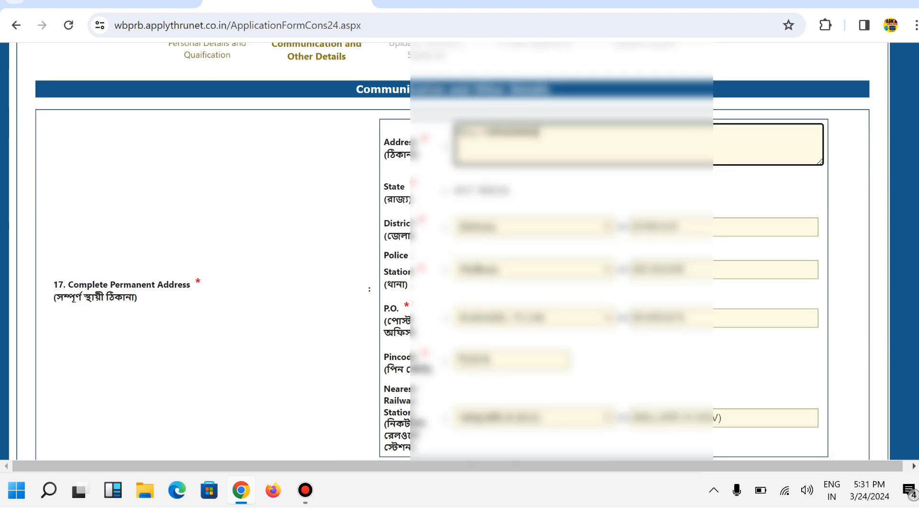
scroll(452, 251, down, 1)
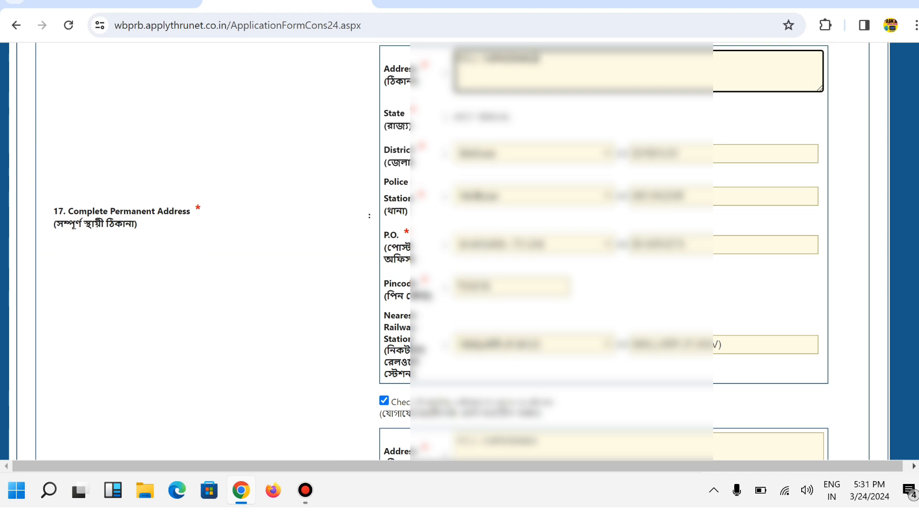
scroll(603, 249, down, 1)
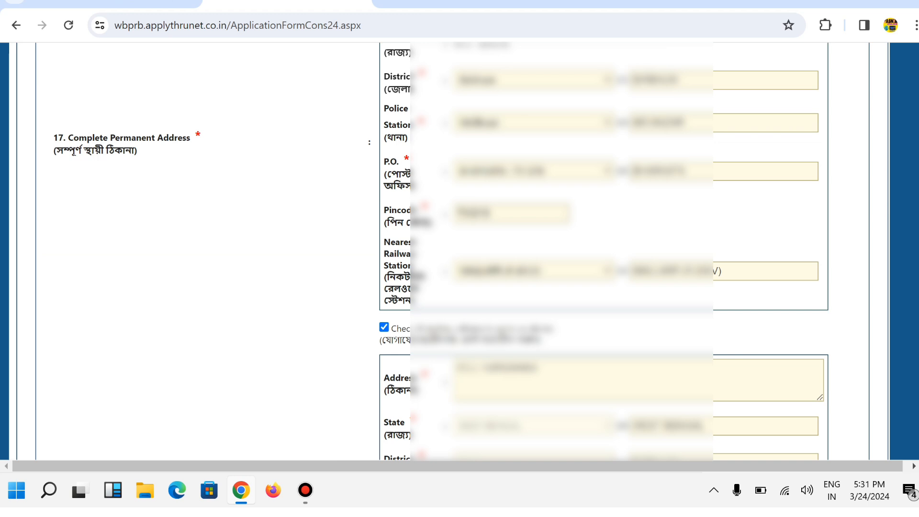
scroll(460, 251, up, 2)
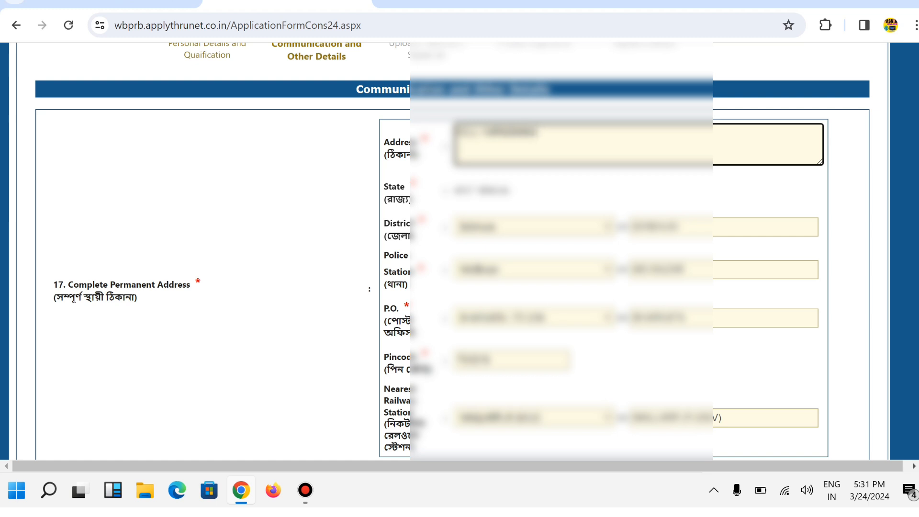
scroll(452, 251, down, 2)
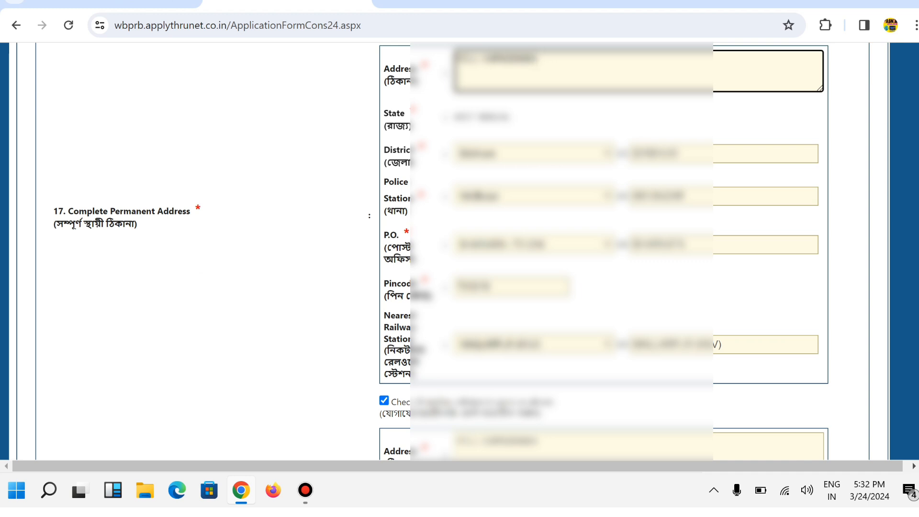
scroll(452, 251, down, 3)
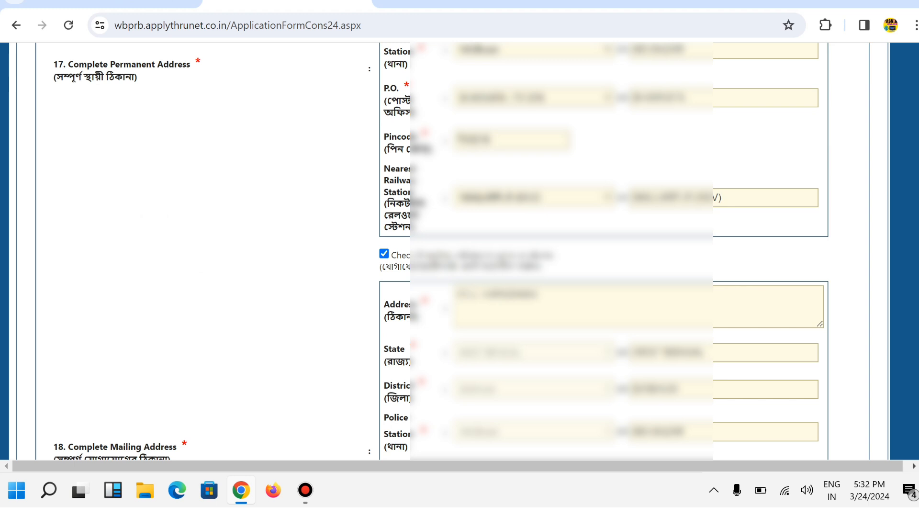
scroll(452, 251, down, 3)
scroll(452, 251, down, 5)
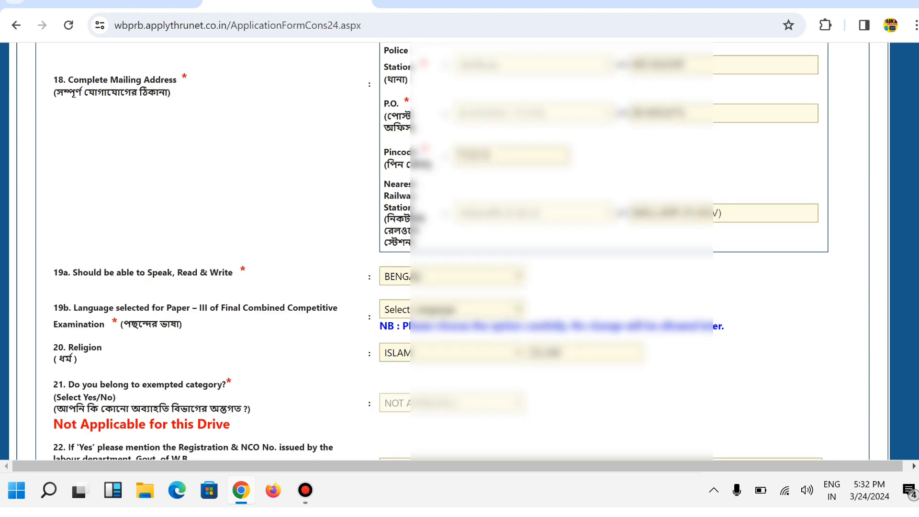
- Check the language under Speak, Read & Write and set the Paper – III language of the Final Combined Competitive Examination to Bengali
scroll(452, 251, down, 1)
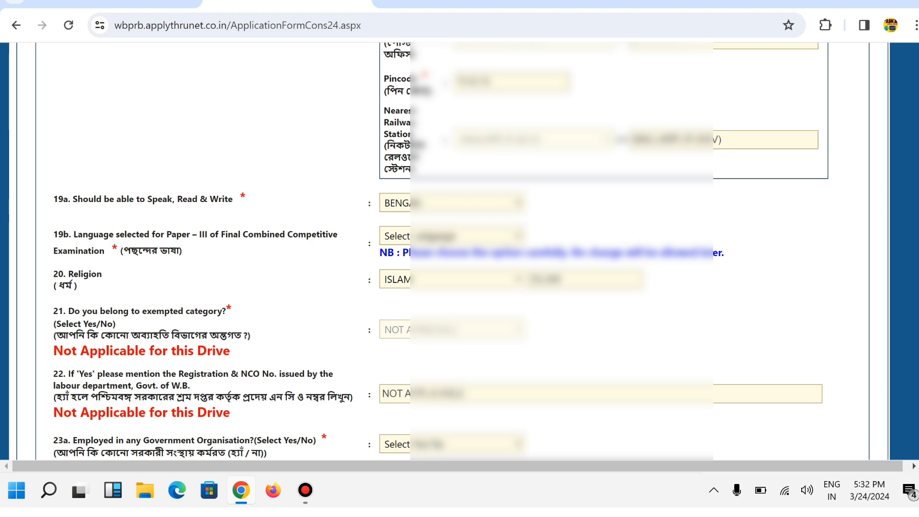
click(445, 203)
click(438, 232)
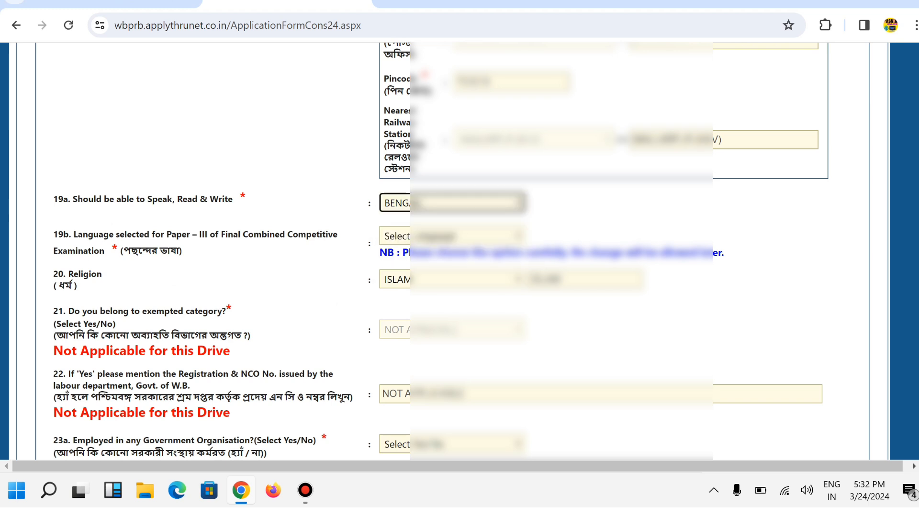
scroll(452, 251, down, 1)
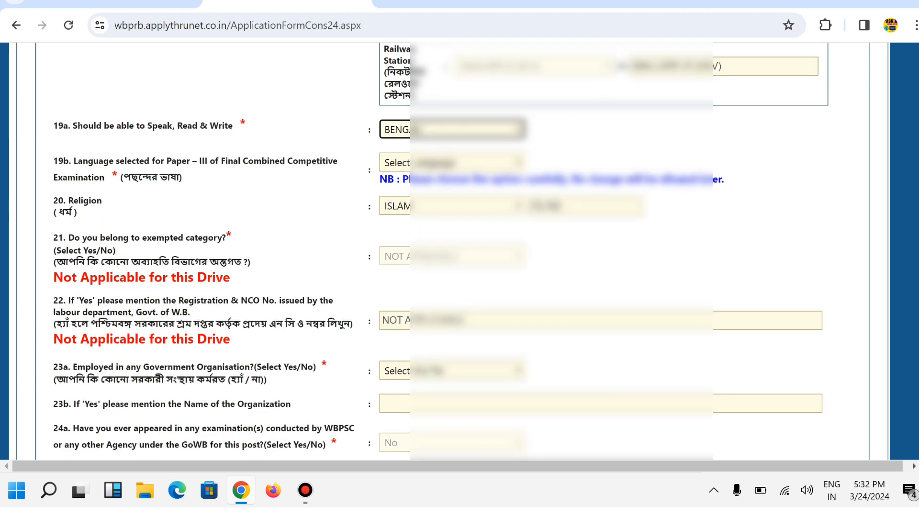
click(450, 162)
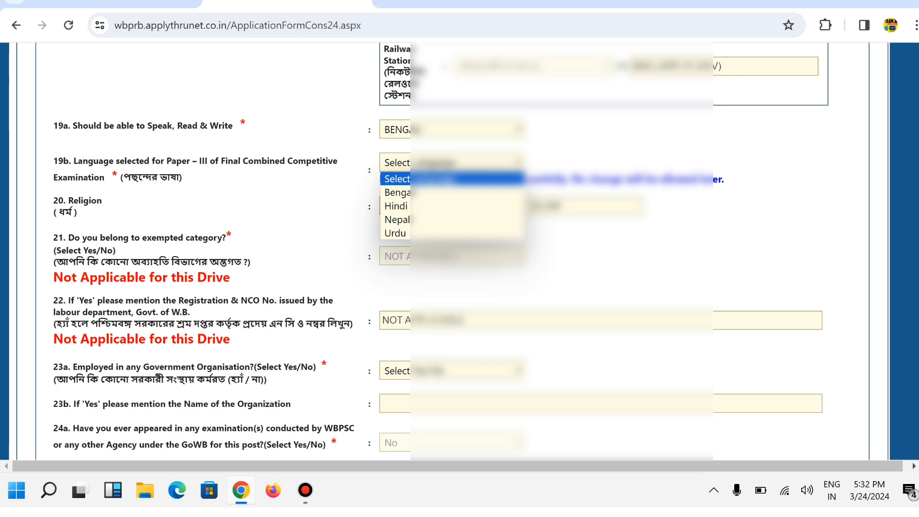
click(442, 192)
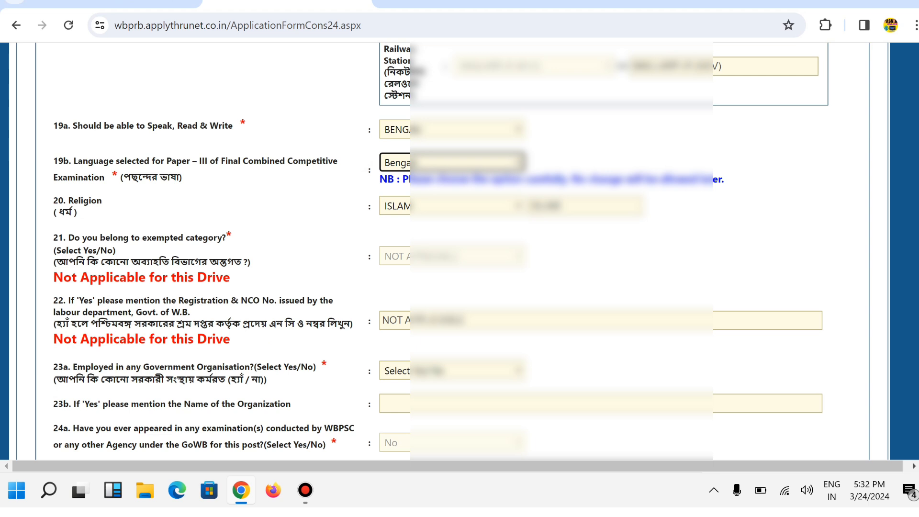
scroll(438, 251, down, 2)
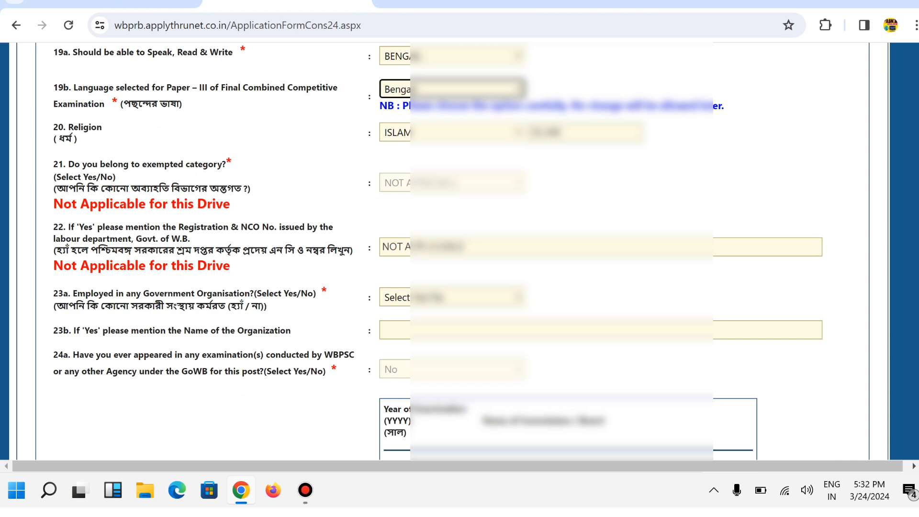
- Answer No to being employed in any Government Organisation
scroll(460, 249, down, 2)
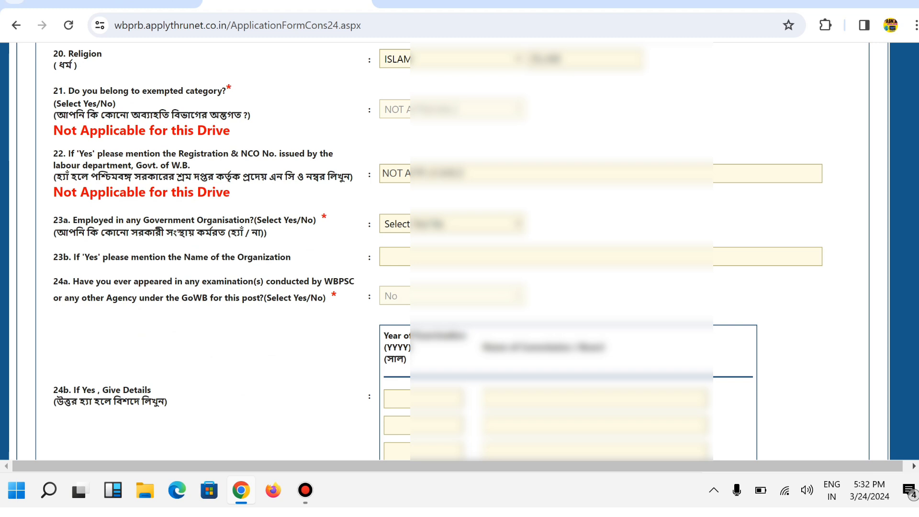
scroll(459, 249, down, 2)
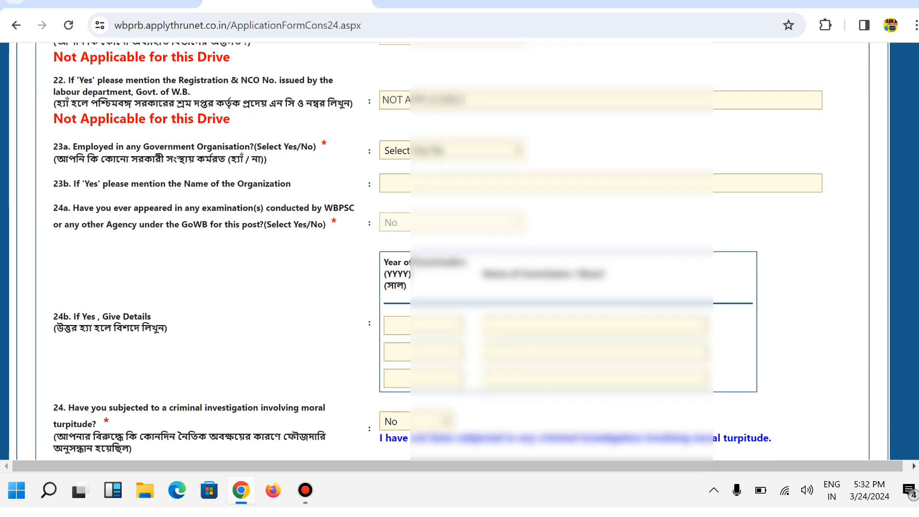
click(452, 150)
click(445, 194)
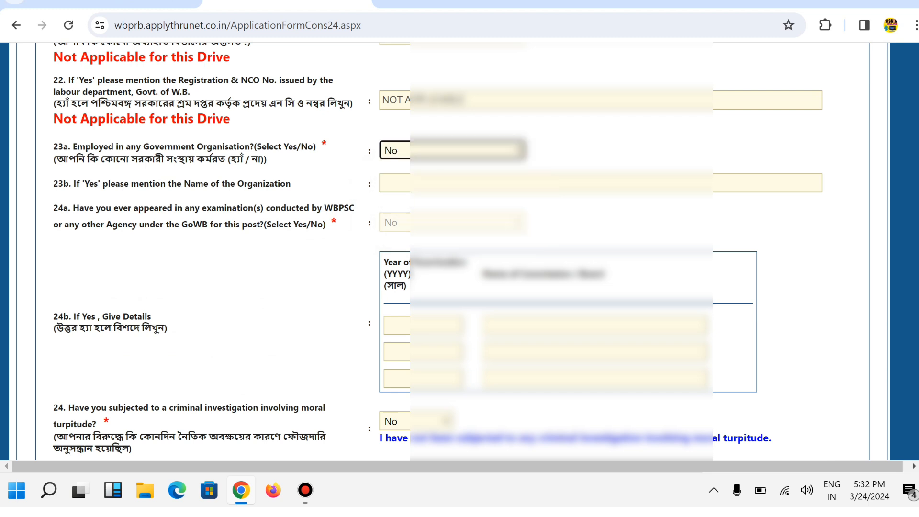
- Answer No to the criminal investigation question, then submit the communication details and agree to the confirmation summary
scroll(459, 249, down, 4)
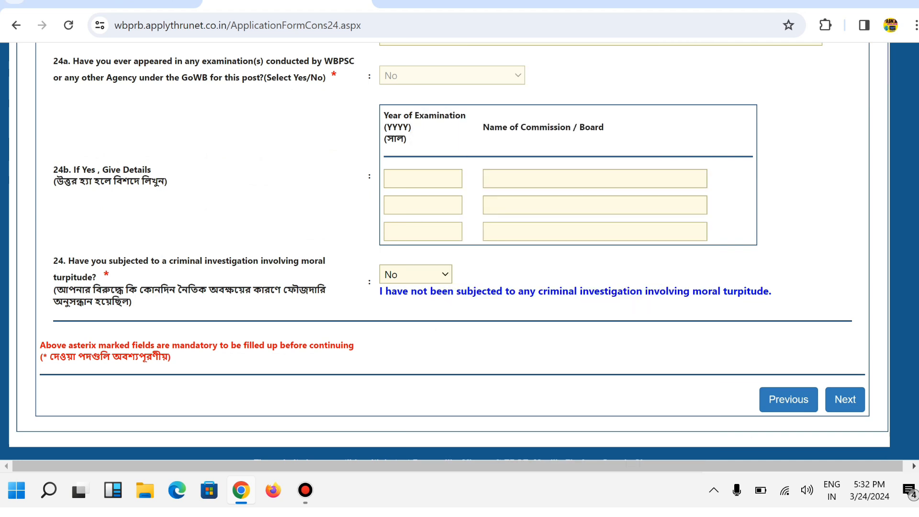
click(415, 274)
click(415, 319)
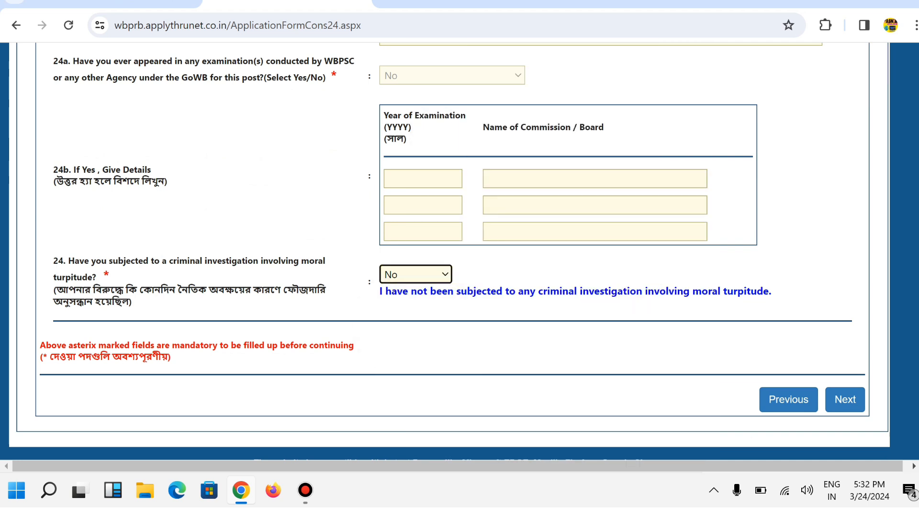
click(415, 274)
click(415, 318)
click(845, 399)
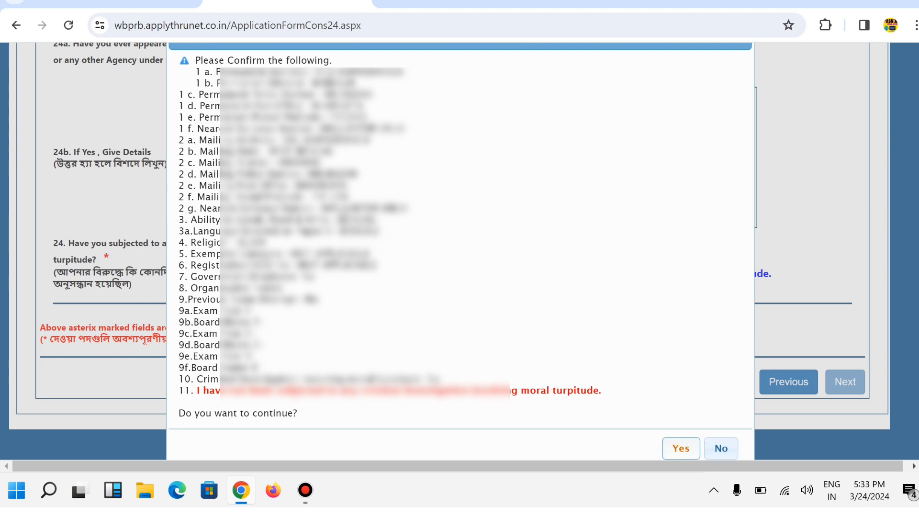
click(681, 448)
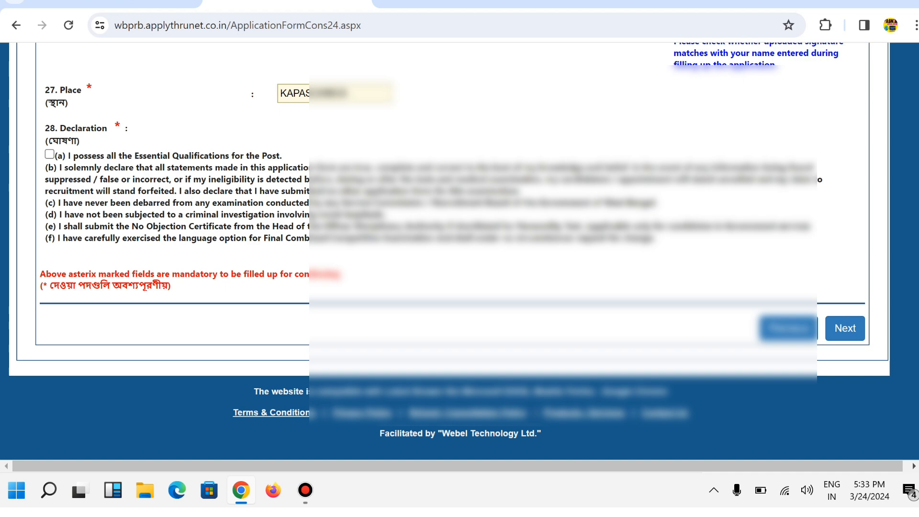
- Check the uploaded photo, signature and place, accept the declaration, and confirm to continue to the application preview
scroll(460, 249, up, 6)
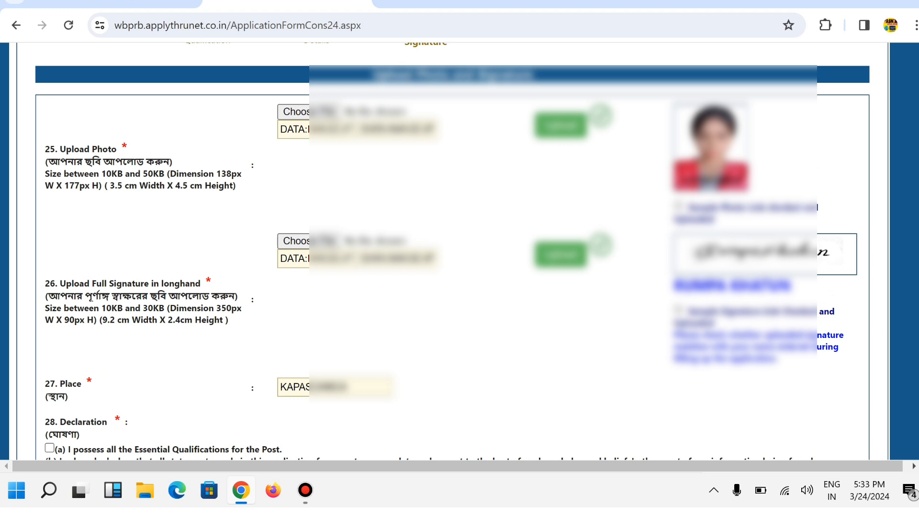
scroll(452, 251, down, 3)
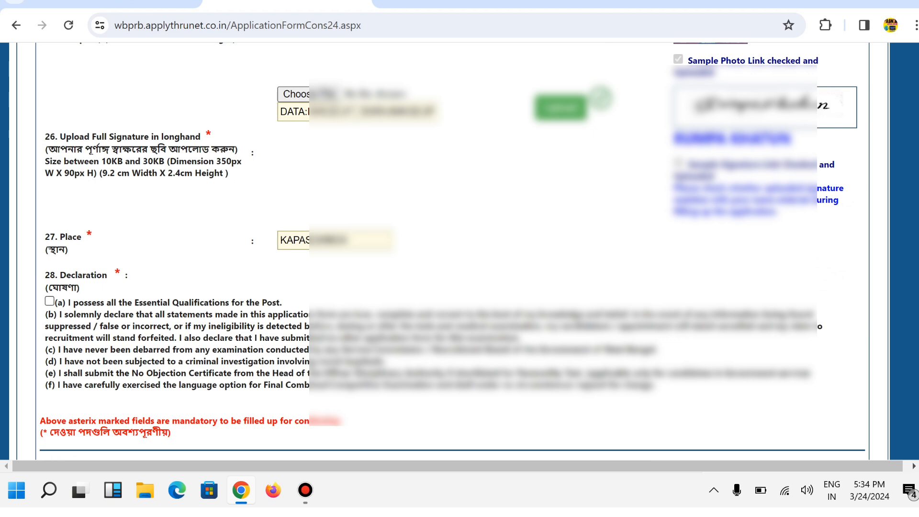
click(50, 301)
scroll(459, 239, down, 3)
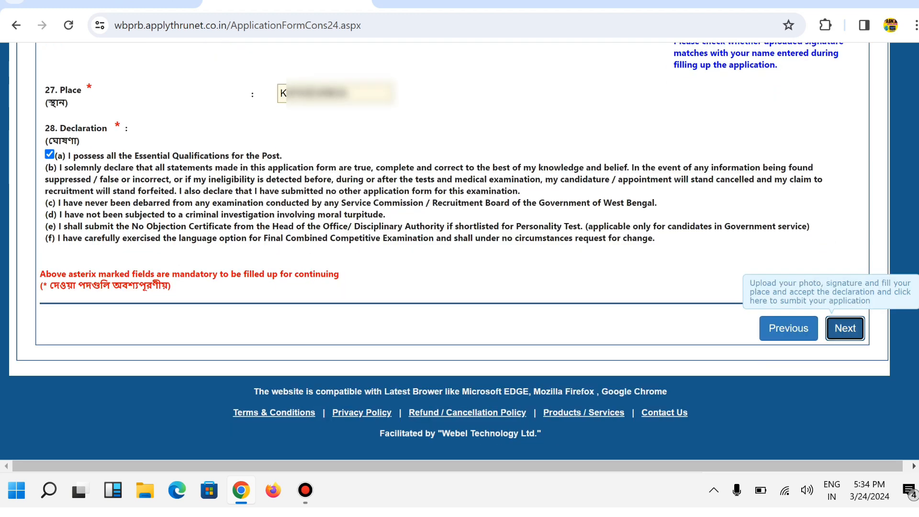
click(845, 328)
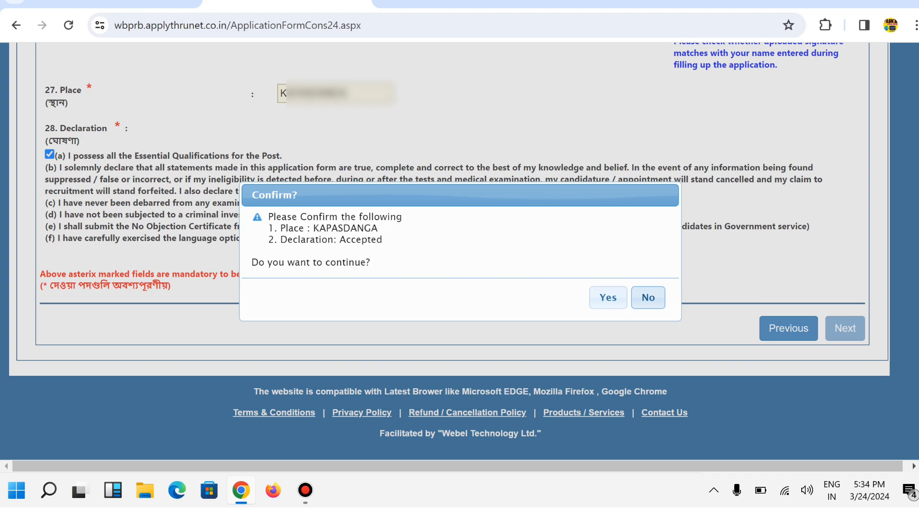
click(607, 298)
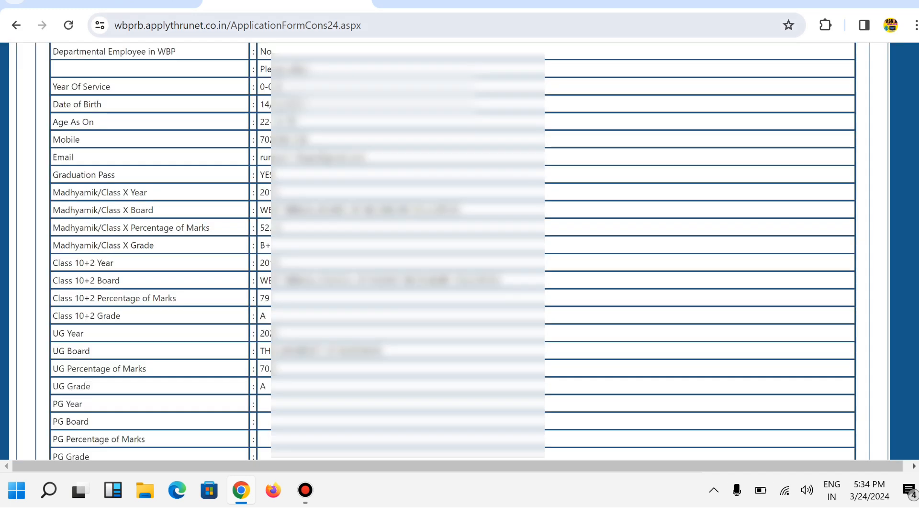
- Look through the application preview and tick every checklist item, including the checked photo and signature statements
scroll(459, 249, up, 5)
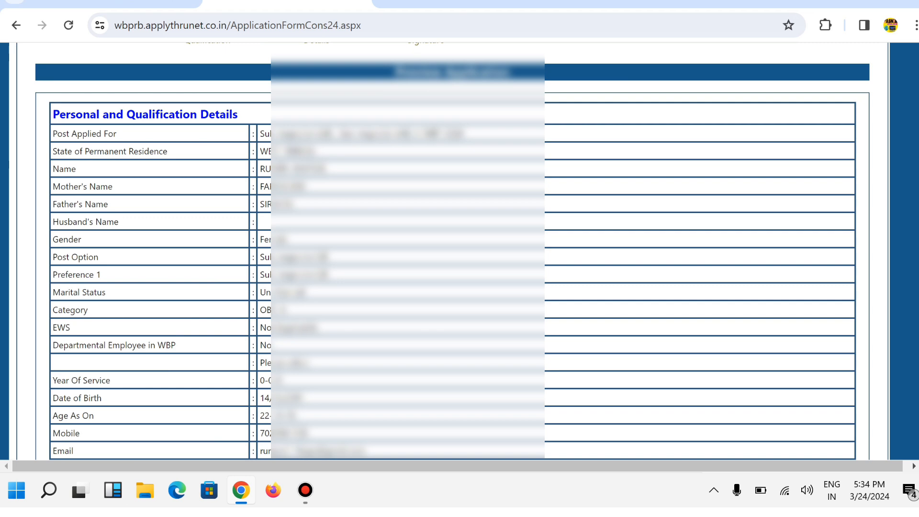
scroll(459, 249, down, 2)
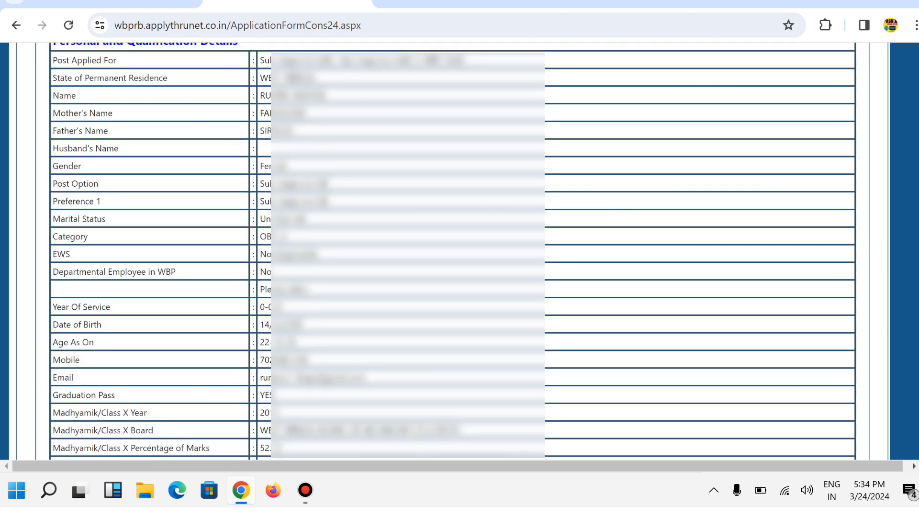
scroll(460, 249, down, 15)
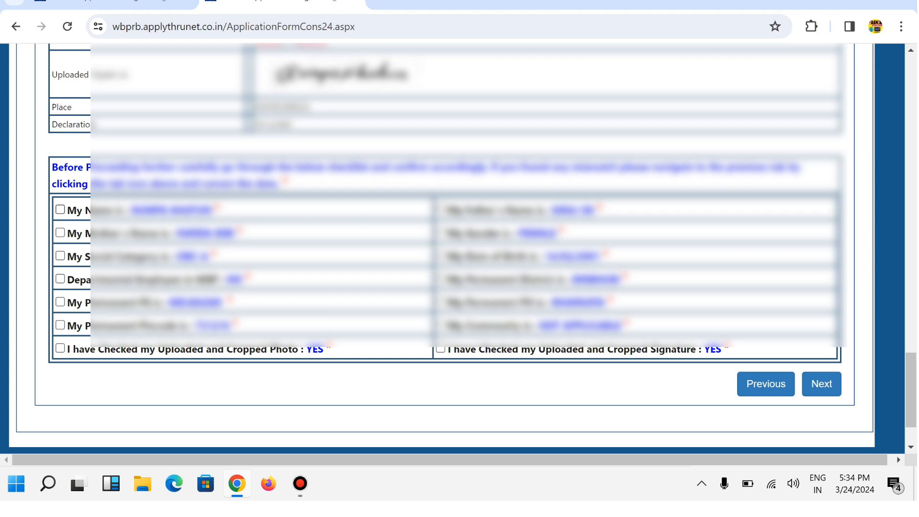
click(60, 209)
click(59, 233)
click(60, 255)
click(60, 278)
click(60, 302)
click(60, 324)
click(59, 348)
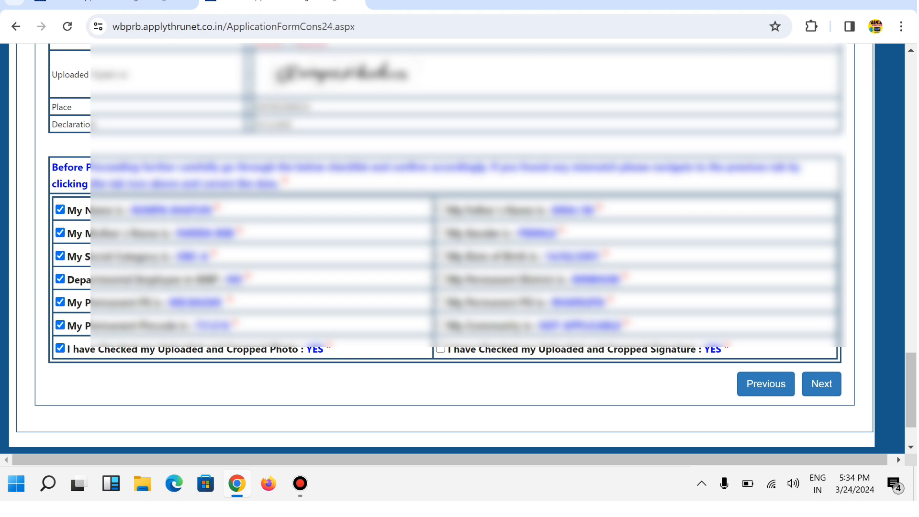
click(440, 209)
click(440, 232)
click(440, 255)
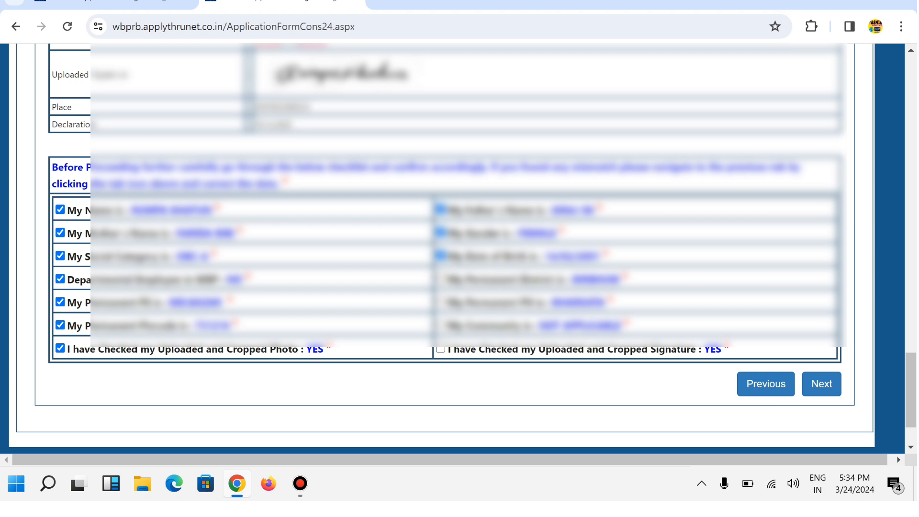
click(440, 279)
click(441, 301)
click(440, 324)
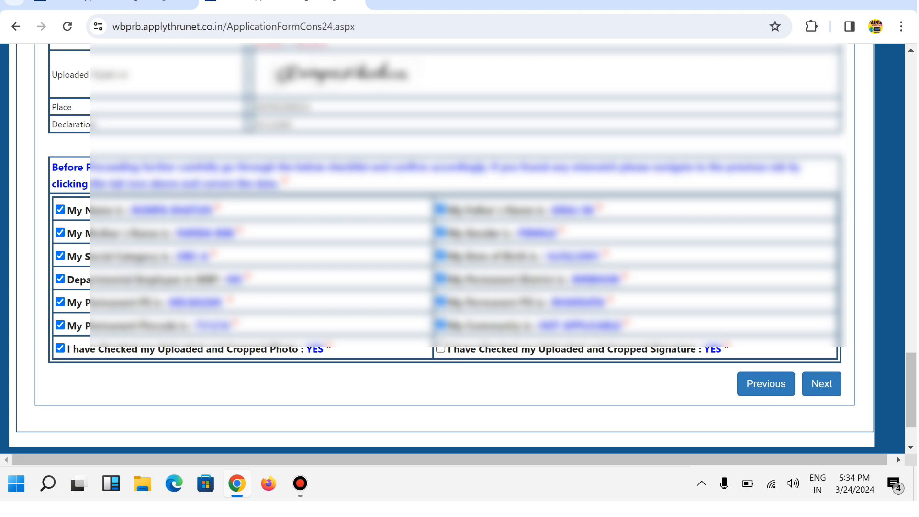
click(441, 348)
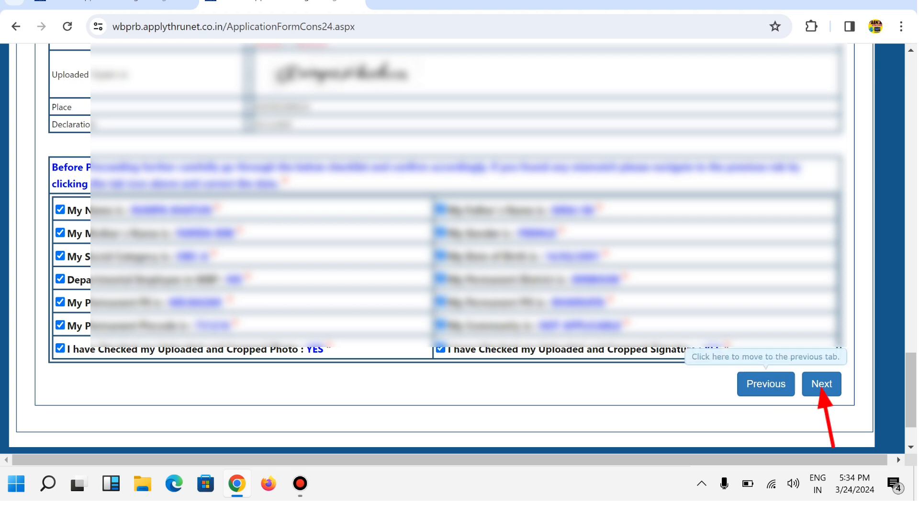
- Submit and confirm the checklist, and set the payment mode to Online Payment through HDFC PAYU | Bill Desk
click(821, 388)
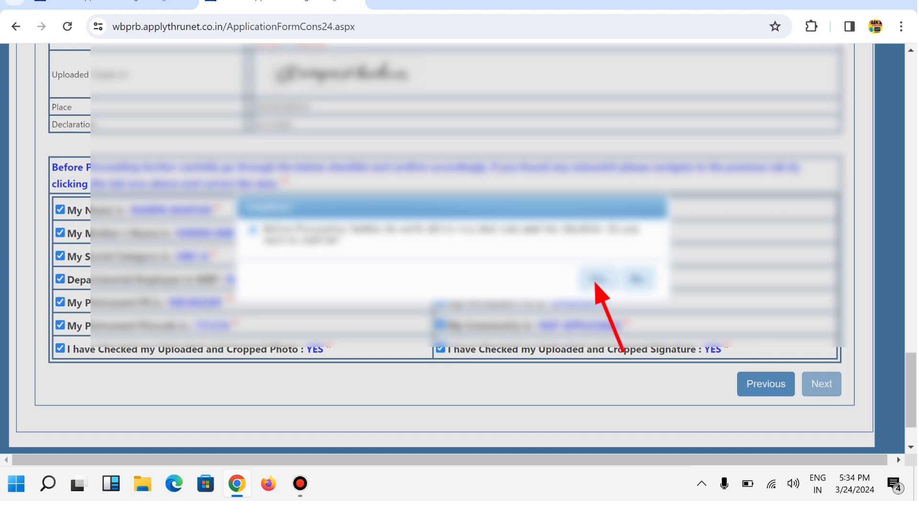
click(596, 279)
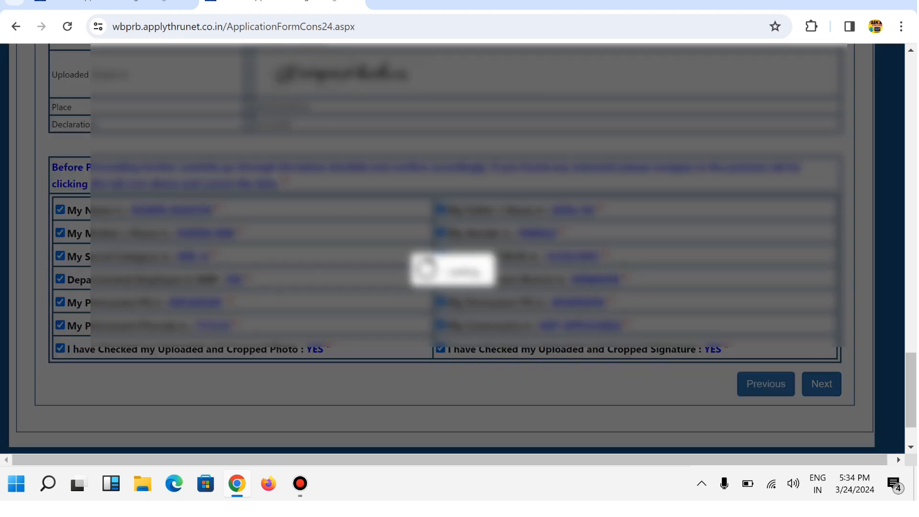
scroll(452, 249, up, 5)
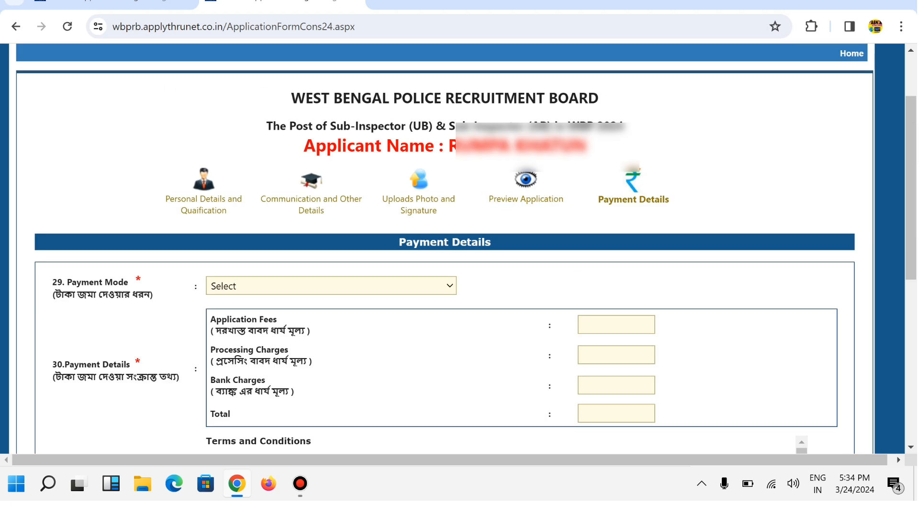
click(331, 286)
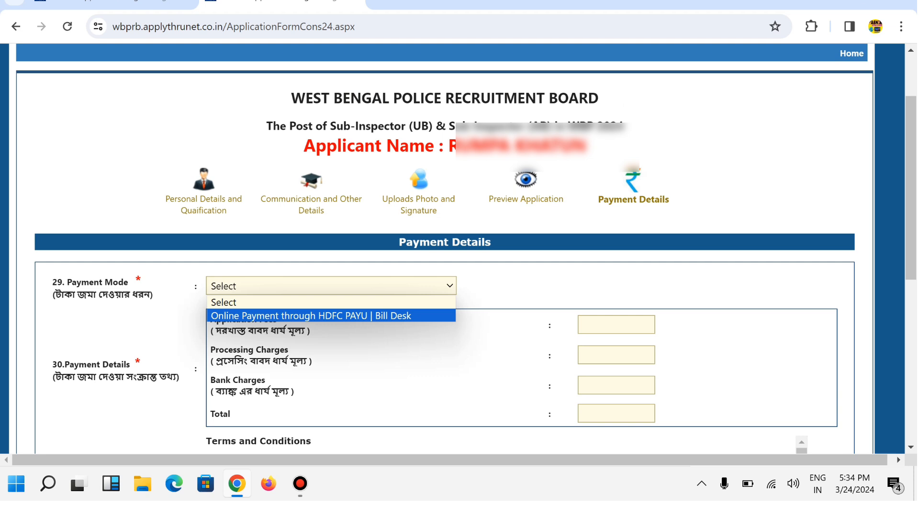
key(Return)
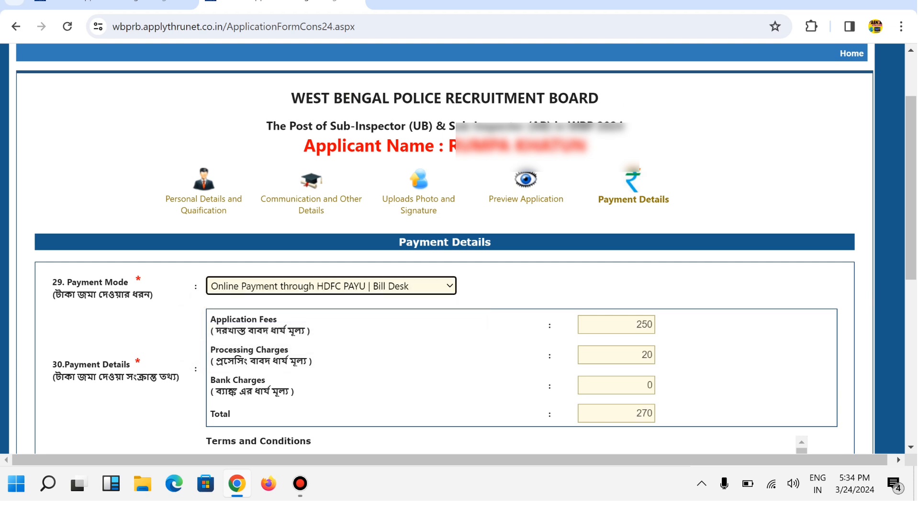
- Accept the payment terms and conditions, then submit the application for payment and agree to continue to the gateway
scroll(453, 249, down, 3)
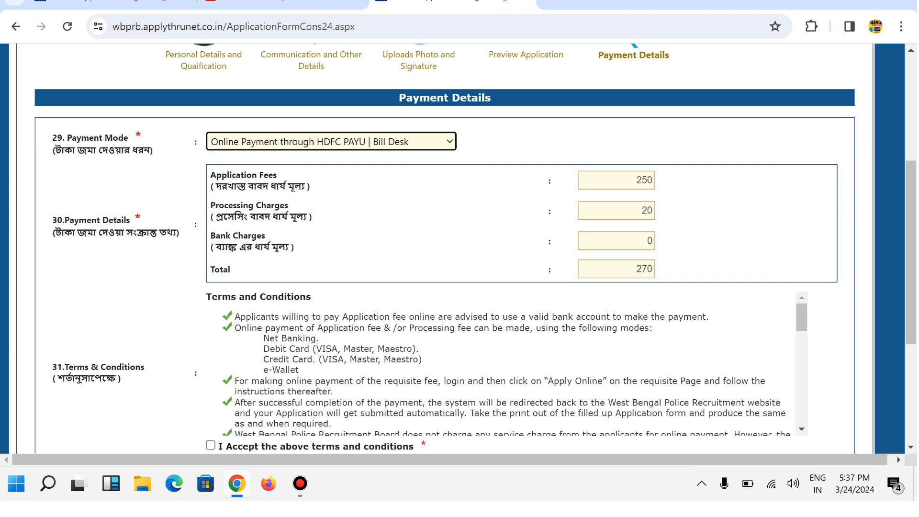
scroll(460, 239, down, 2)
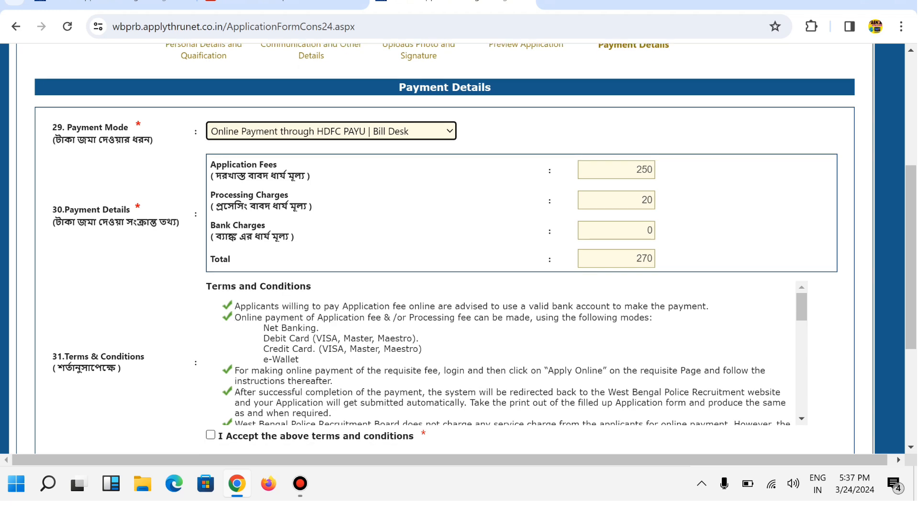
scroll(502, 287, down, 3)
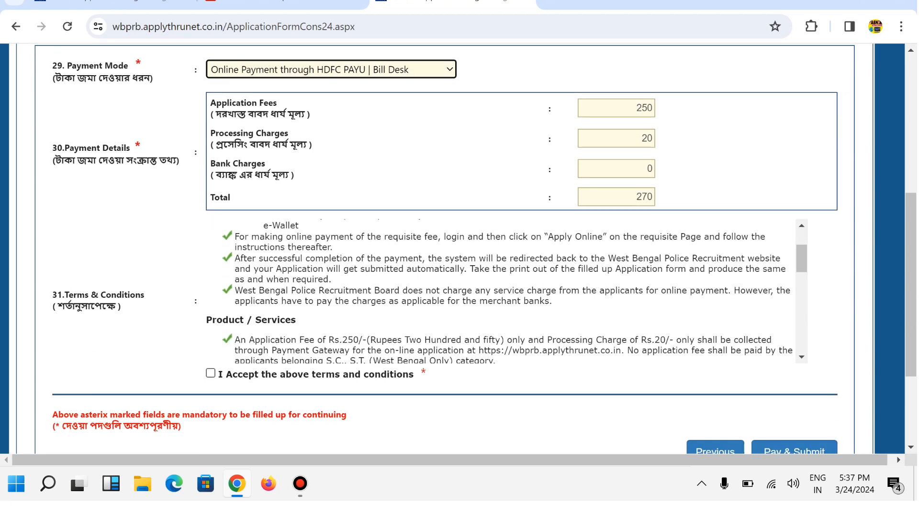
click(211, 373)
scroll(459, 249, down, 2)
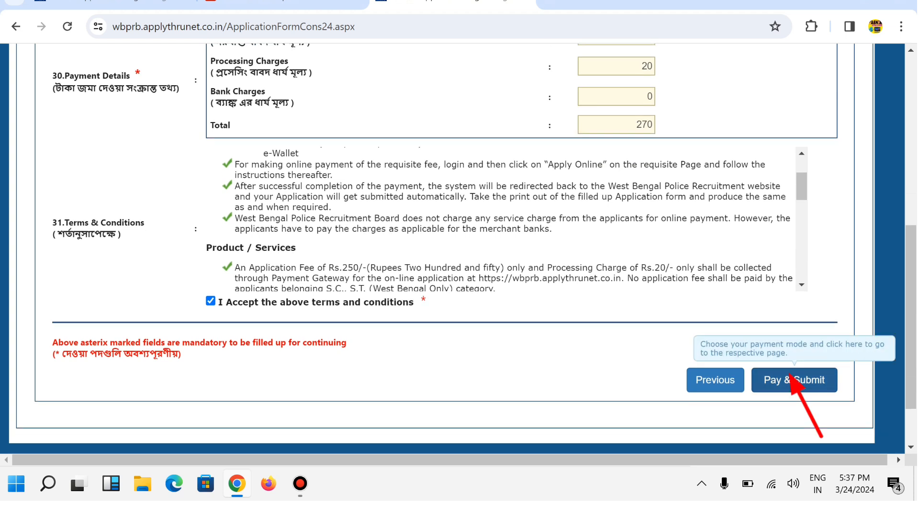
click(792, 380)
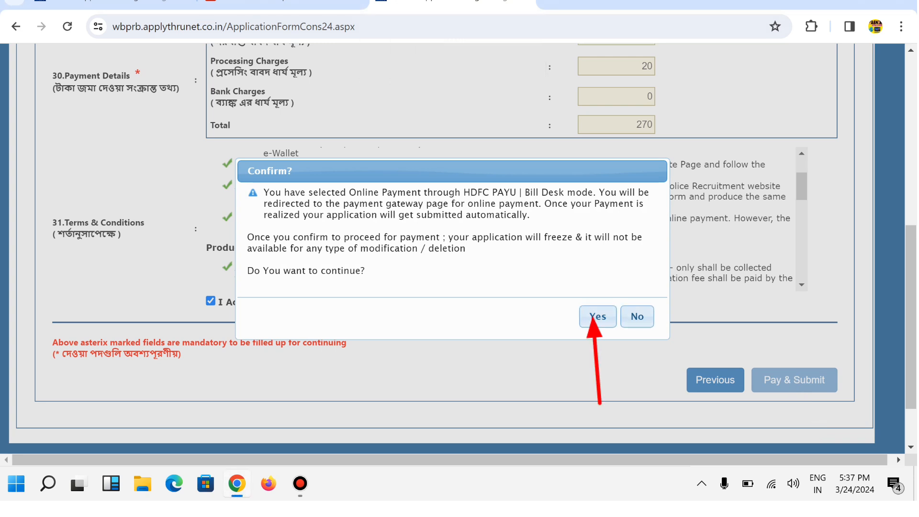
click(597, 316)
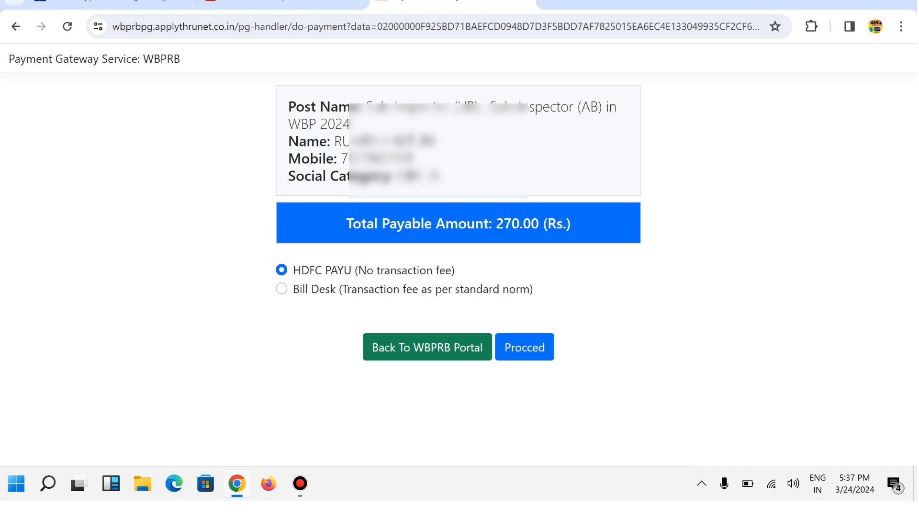
- Choose HDFC PAYU (No transaction fee) as the payment gateway and proceed
click(281, 288)
click(282, 270)
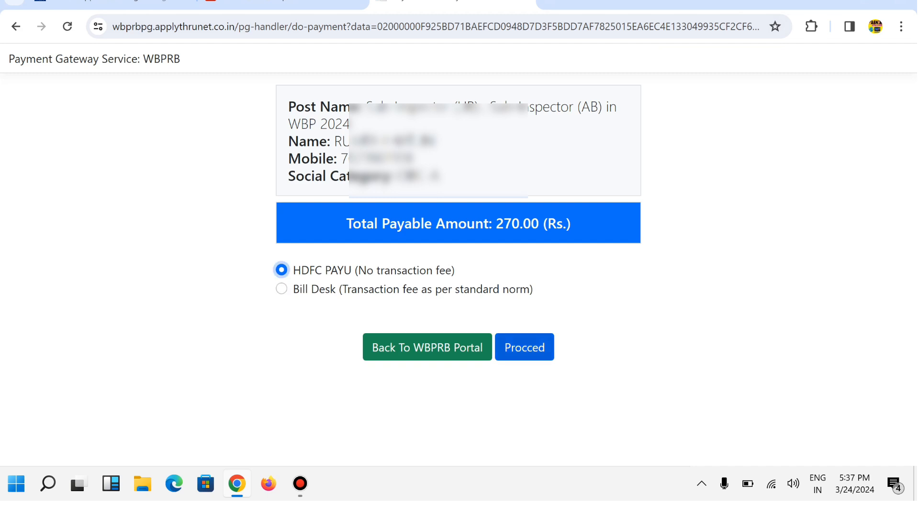
click(525, 347)
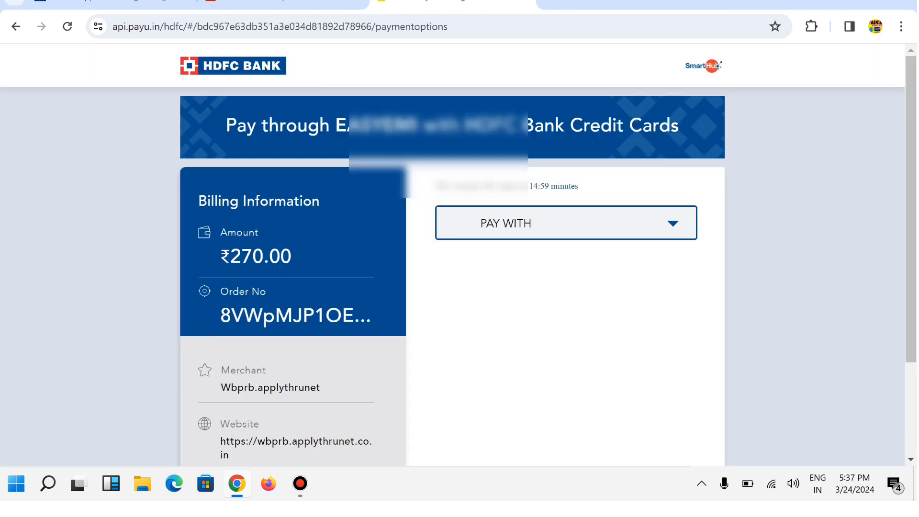
- Choose Net Banking as the payment method and select HDFC Bank
click(546, 223)
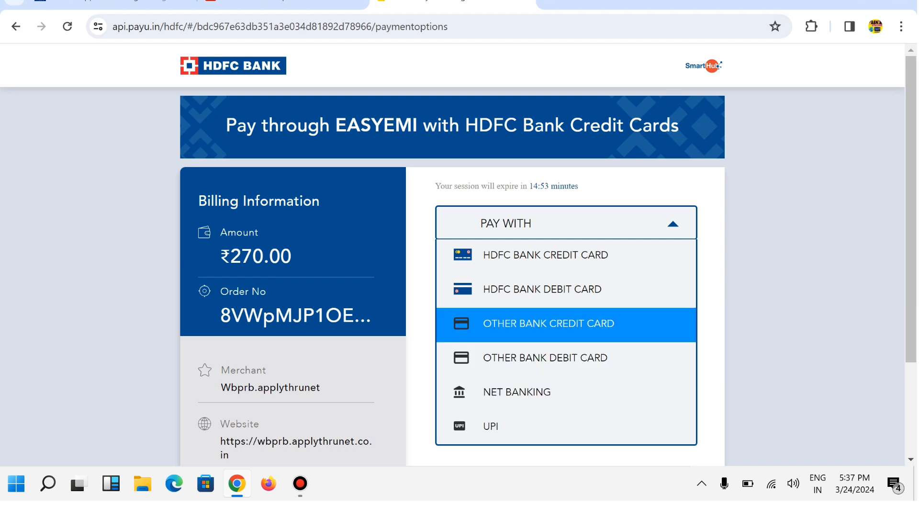
click(517, 392)
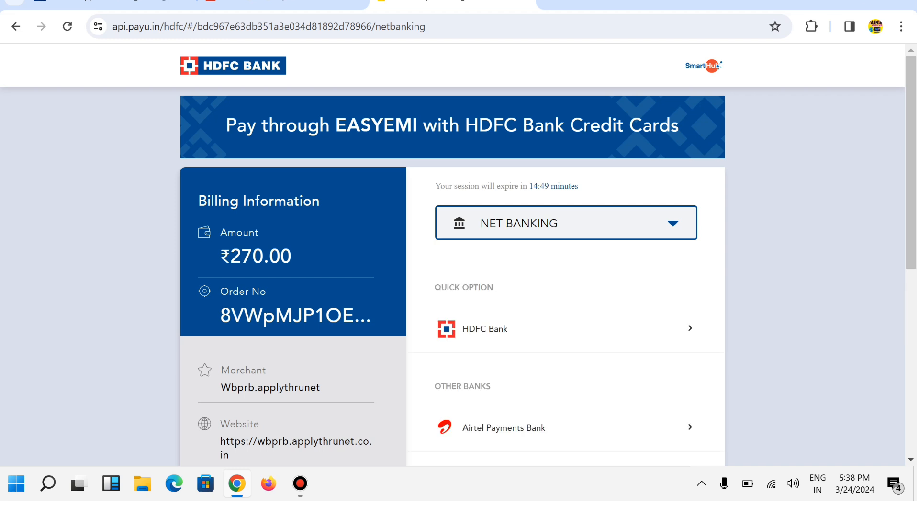
click(484, 328)
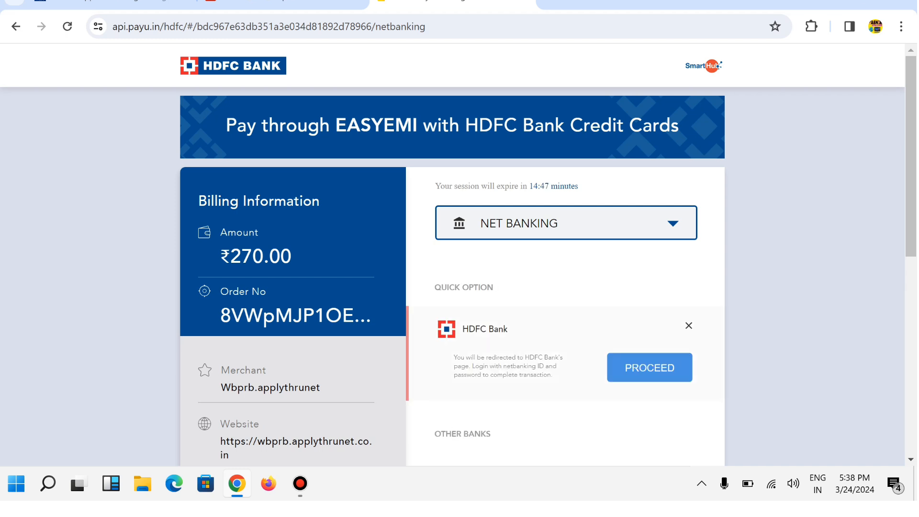
- Proceed to HDFC Bank NetBanking and log in with the filled-in customer ID and saved password, confirming the Secure Access ID
click(650, 367)
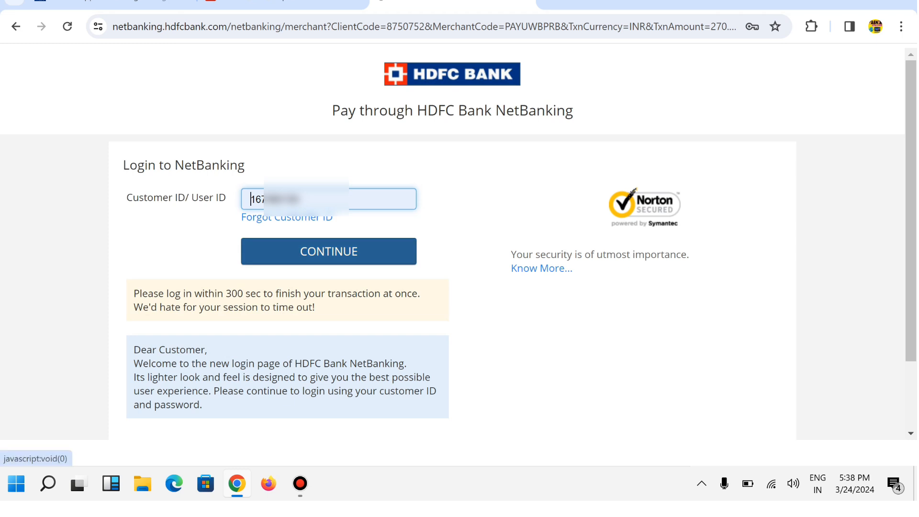
click(329, 251)
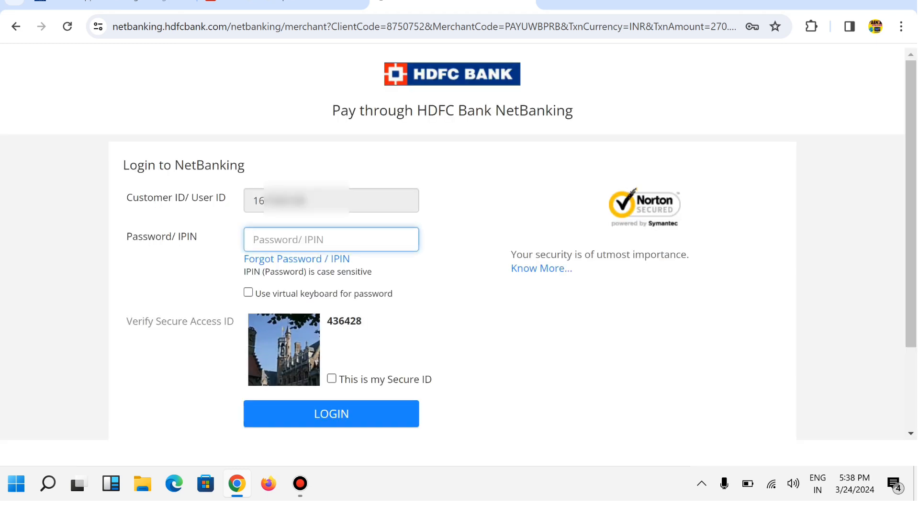
click(331, 239)
click(366, 280)
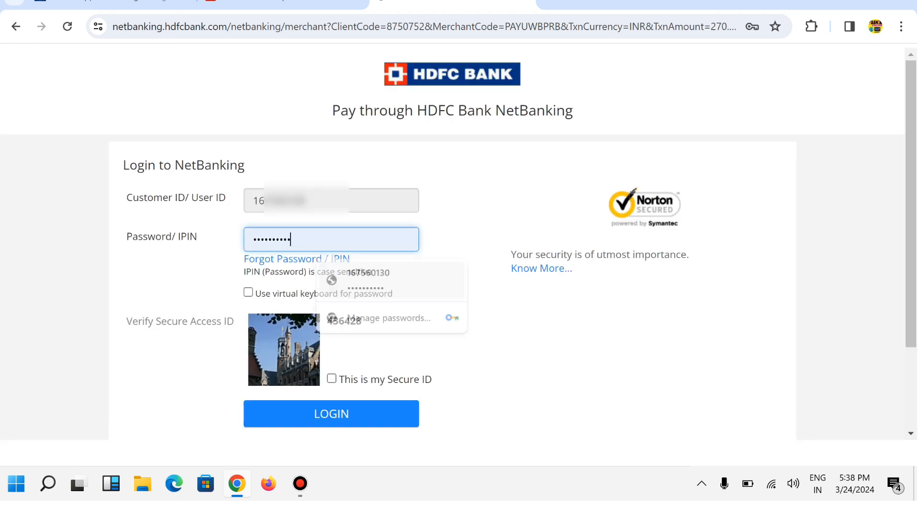
click(332, 379)
click(331, 414)
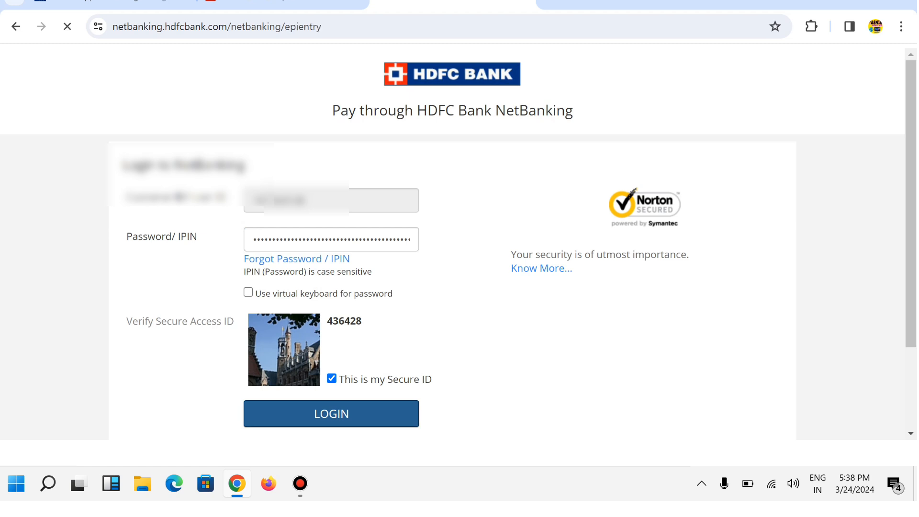
- Continue the payment to the additional authentication, then enter and submit the one-time password
click(137, 221)
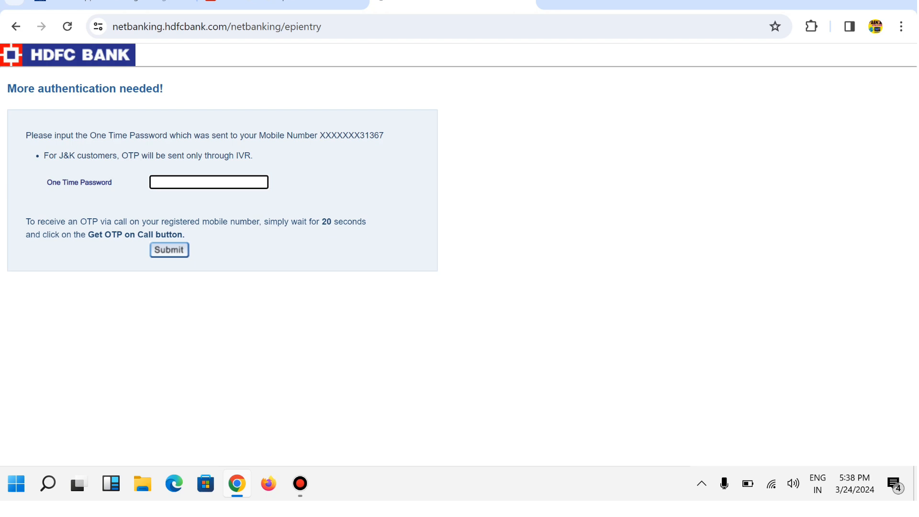
key(Return)
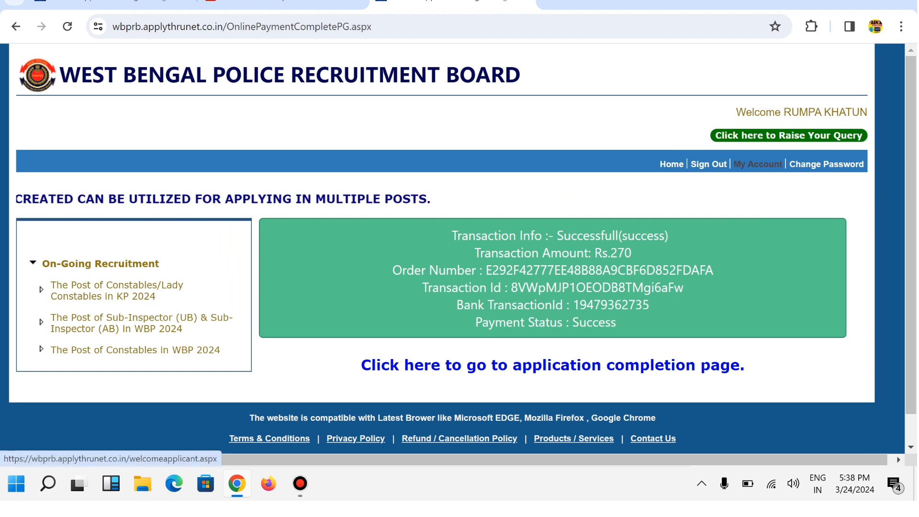
- From the applicant's account, open the Sub-Inspector (UB) & Sub-Inspector (AB) in WBP 2024 status and the filled-up application form's printout, popping it out in Google Drive
click(758, 165)
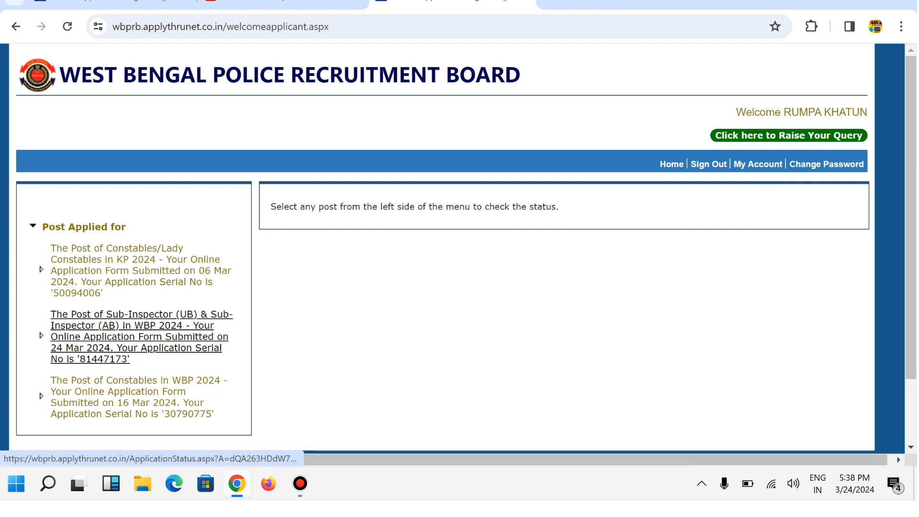
click(210, 327)
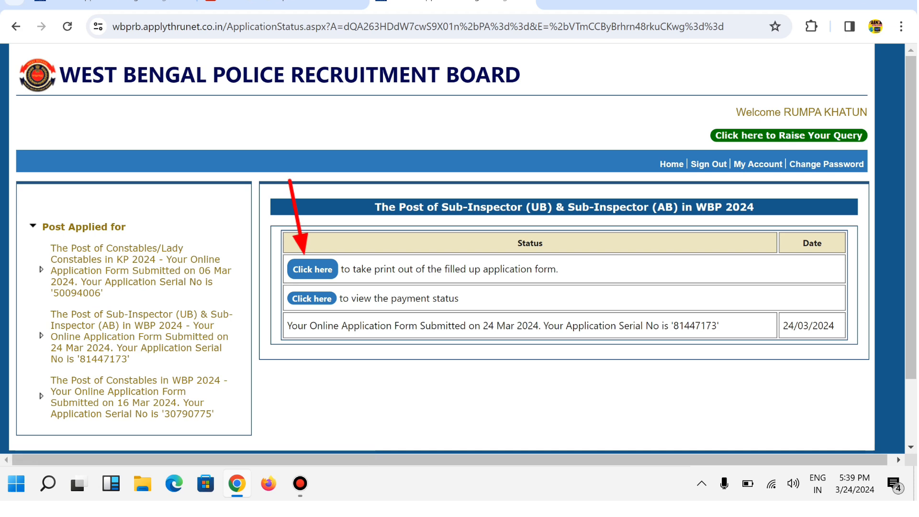
click(312, 270)
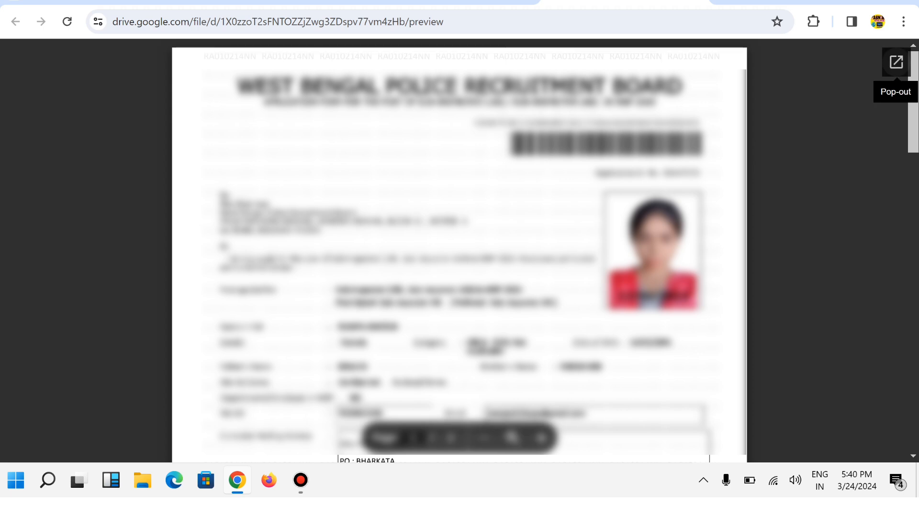
click(895, 63)
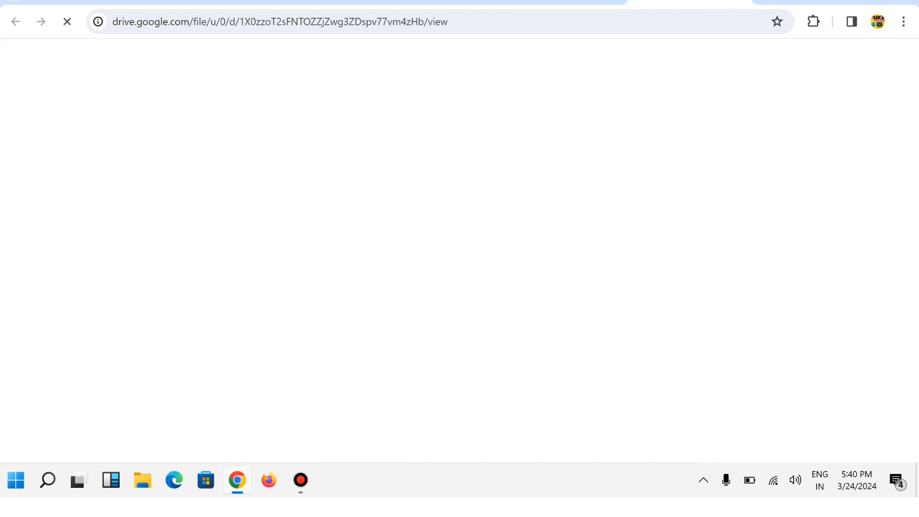